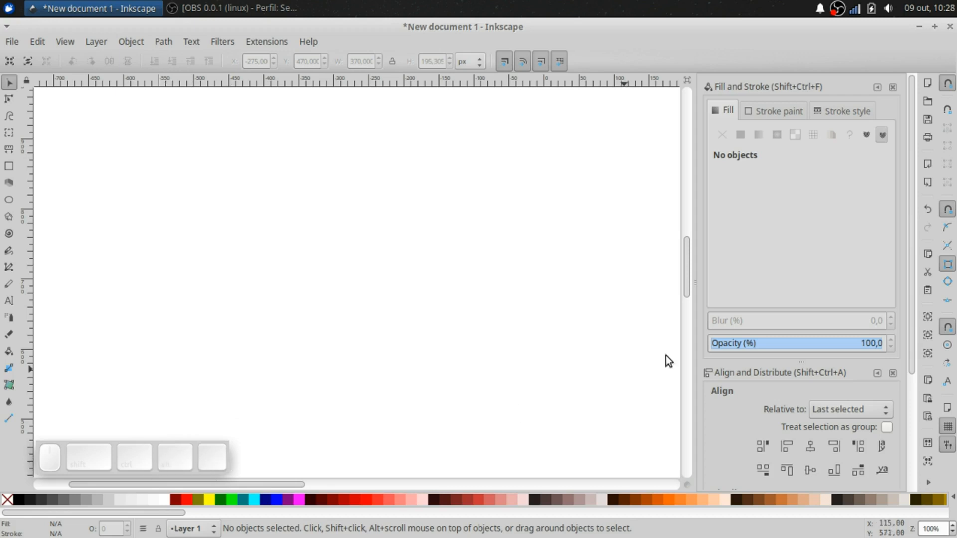
- Draw a black rectangle about 490 × 230 px and round its corners with a radius of about 49 px for the camera body
{"action": "left_click", "coordinate": [14, 169]}
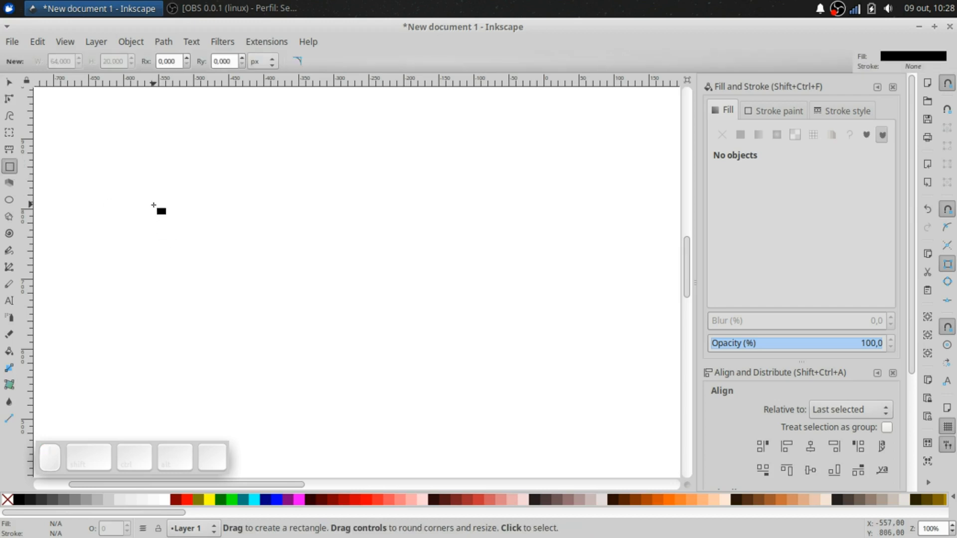
{"action": "left_click_drag", "start_coordinate": [152, 204], "coordinate": [442, 336]}
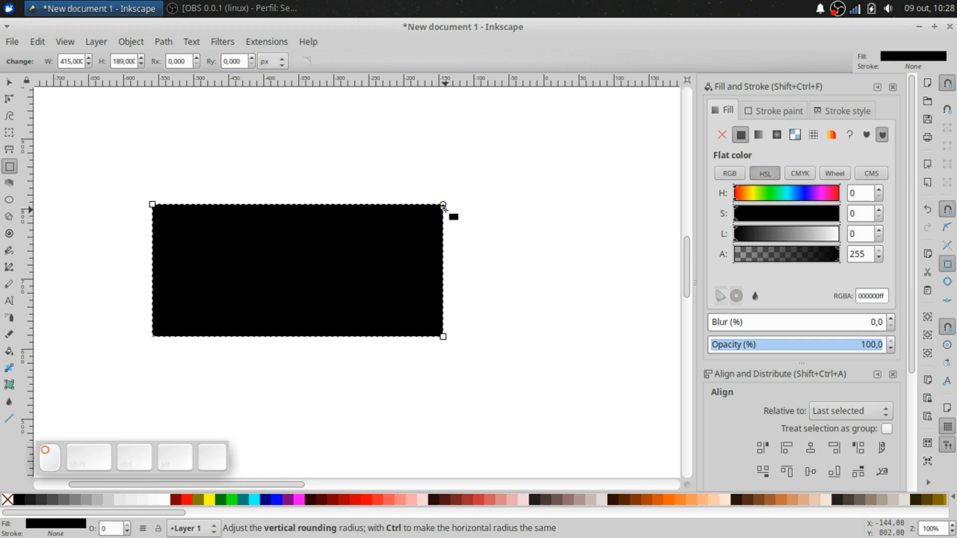
{"action": "left_click_drag", "start_coordinate": [444, 212], "coordinate": [444, 239]}
{"action": "left_click_drag", "start_coordinate": [443, 336], "coordinate": [496, 365]}
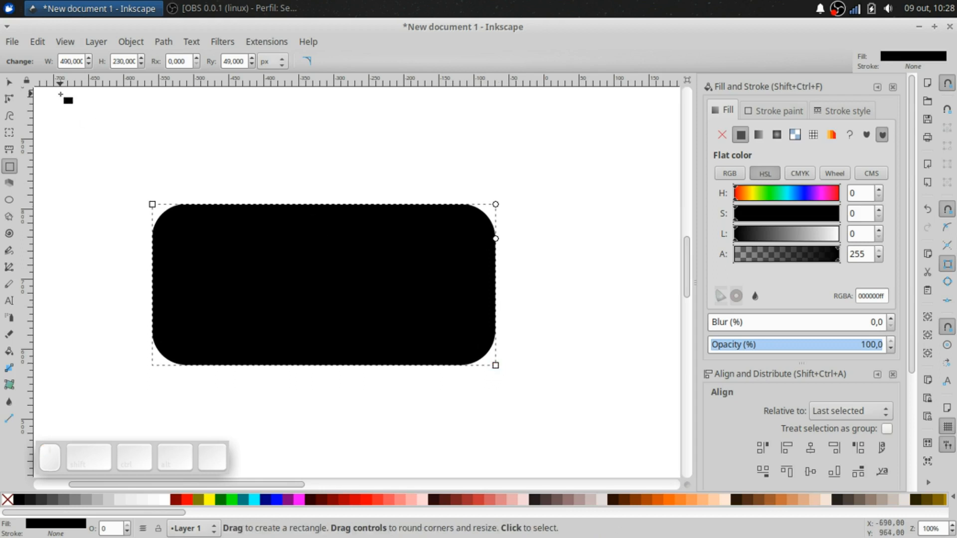
- Duplicate the camera body, shrink the copy to about 104 × 49 px and place it across the body's upper edge
{"action": "left_click", "coordinate": [9, 81]}
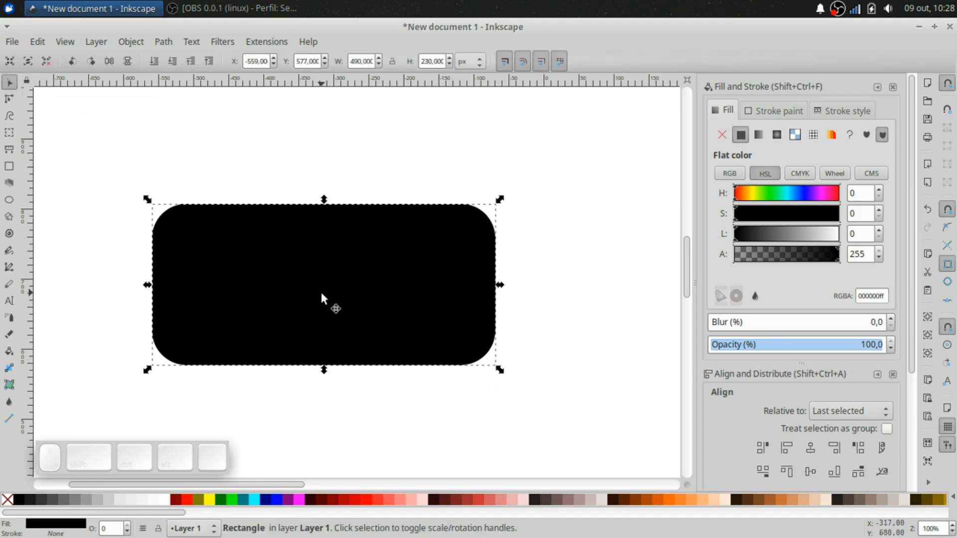
{"action": "right_click", "coordinate": [321, 294]}
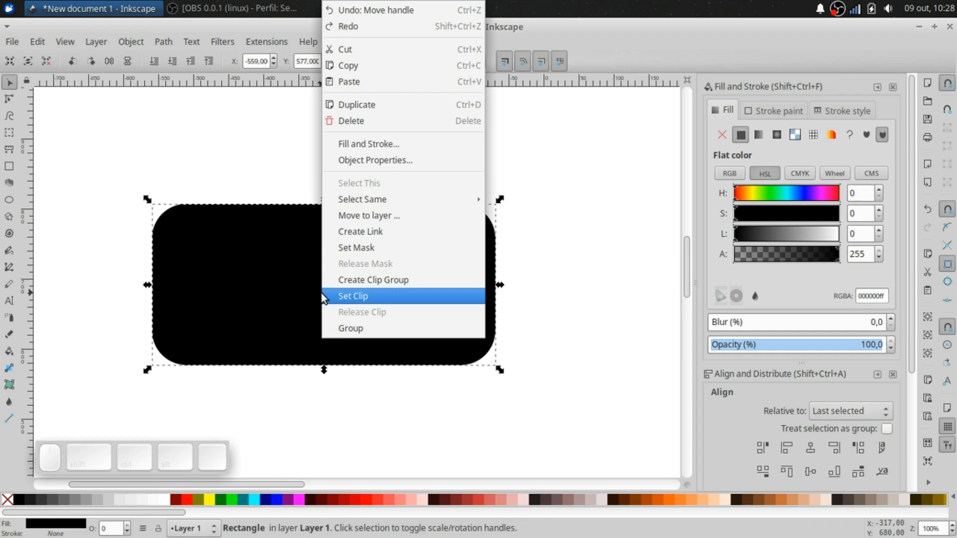
{"action": "left_click", "coordinate": [395, 108]}
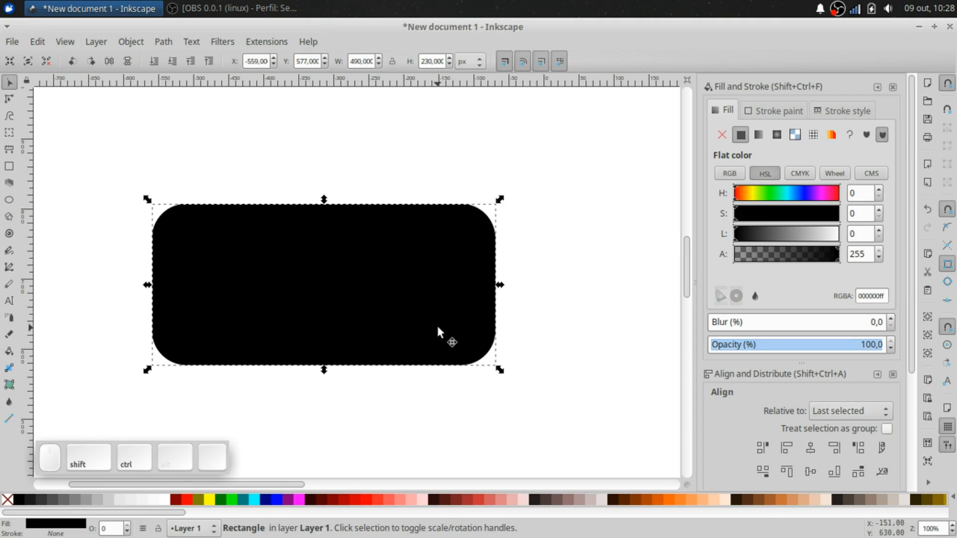
{"action": "left_click_drag", "start_coordinate": [500, 285], "coordinate": [313, 213]}
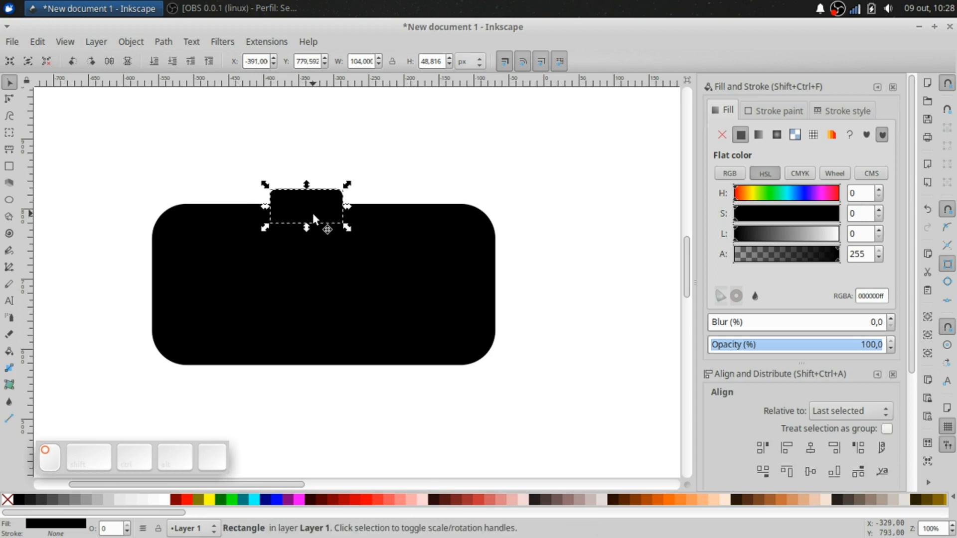
- Round the small rectangle's corners into a wide dome with a horizontal radius of about 47 px
{"action": "left_click", "coordinate": [10, 166]}
{"action": "scroll", "coordinate": [350, 195], "scroll_direction": "up", "scroll_amount": 3, "text": "ctrl"}
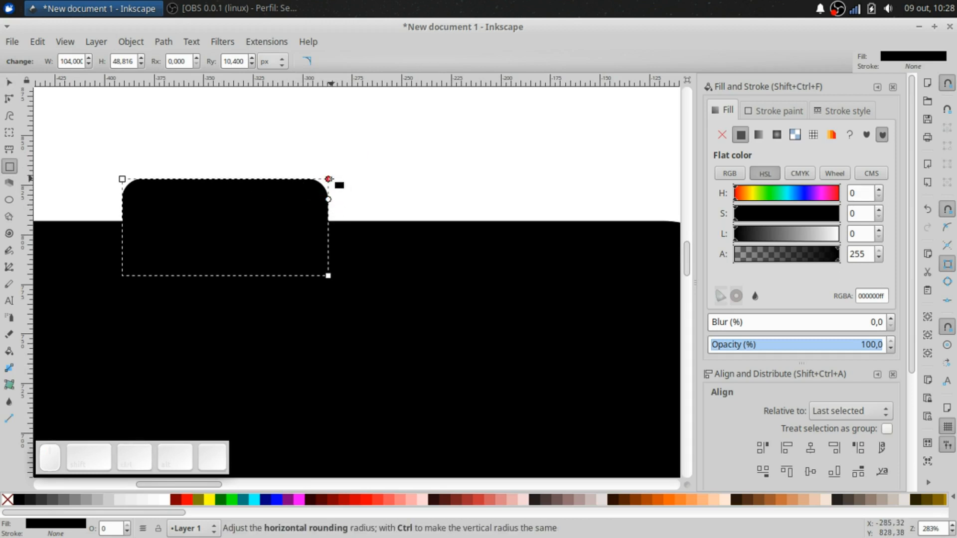
{"action": "left_click_drag", "start_coordinate": [328, 179], "coordinate": [236, 179]}
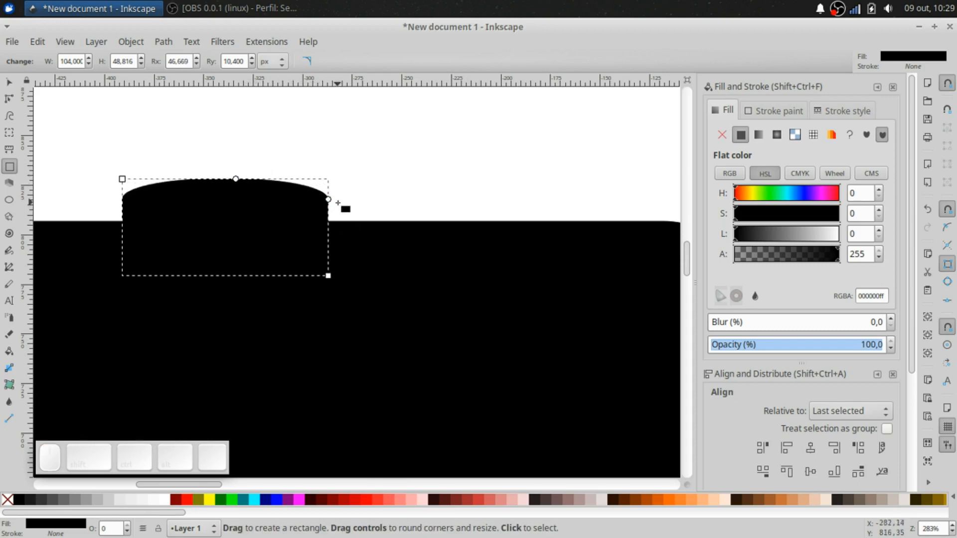
{"action": "left_click_drag", "start_coordinate": [328, 199], "coordinate": [329, 209]}
{"action": "left_click", "coordinate": [11, 89]}
{"action": "left_click", "coordinate": [435, 183]}
{"action": "scroll", "coordinate": [435, 182], "scroll_direction": "down", "scroll_amount": 3}
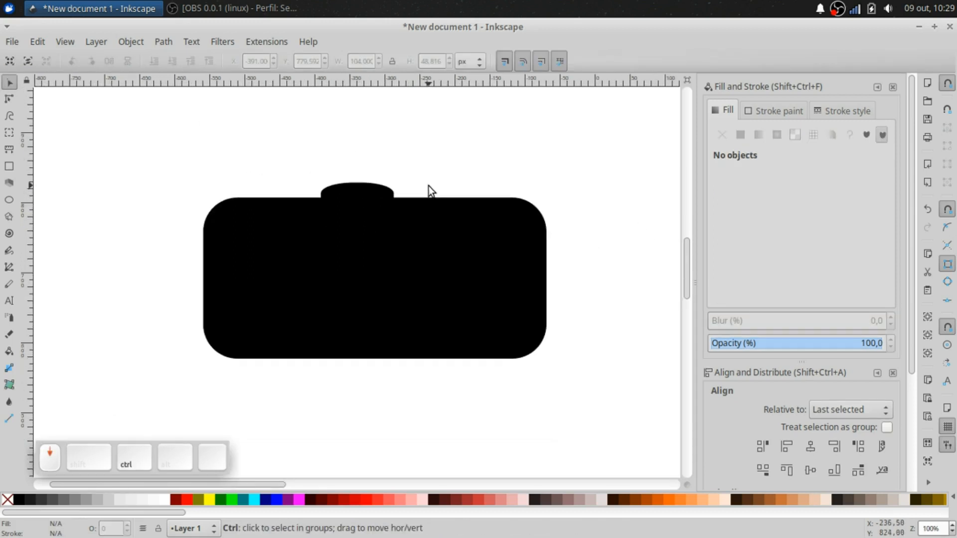
- Scale the domed shutter button down to about 90 × 42 px, keeping it on the camera body's upper edge
{"action": "left_click", "coordinate": [378, 194]}
{"action": "scroll", "coordinate": [344, 197], "scroll_direction": "up", "scroll_amount": 3}
{"action": "left_click_drag", "start_coordinate": [274, 199], "coordinate": [301, 213]}
{"action": "left_click_drag", "start_coordinate": [469, 205], "coordinate": [439, 198]}
{"action": "scroll", "coordinate": [457, 205], "scroll_direction": "down", "scroll_amount": 3}
{"action": "scroll", "coordinate": [458, 207], "scroll_direction": "right", "scroll_amount": 5}
{"action": "scroll", "coordinate": [501, 259], "scroll_direction": "down", "scroll_amount": 1}
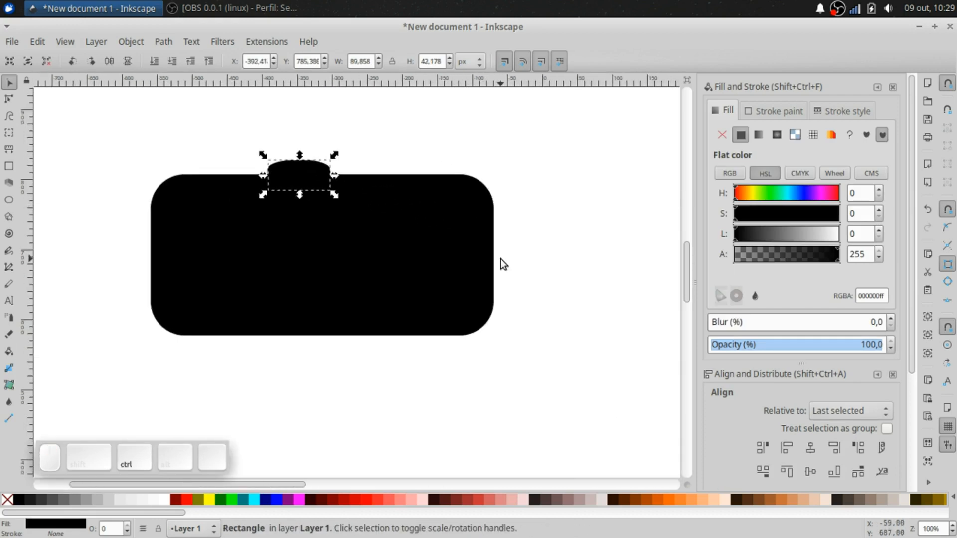
- Draw a sharp-cornered rectangle about 95 × 37 px inside the body's upper right area and fill it red
{"action": "left_click", "coordinate": [9, 166]}
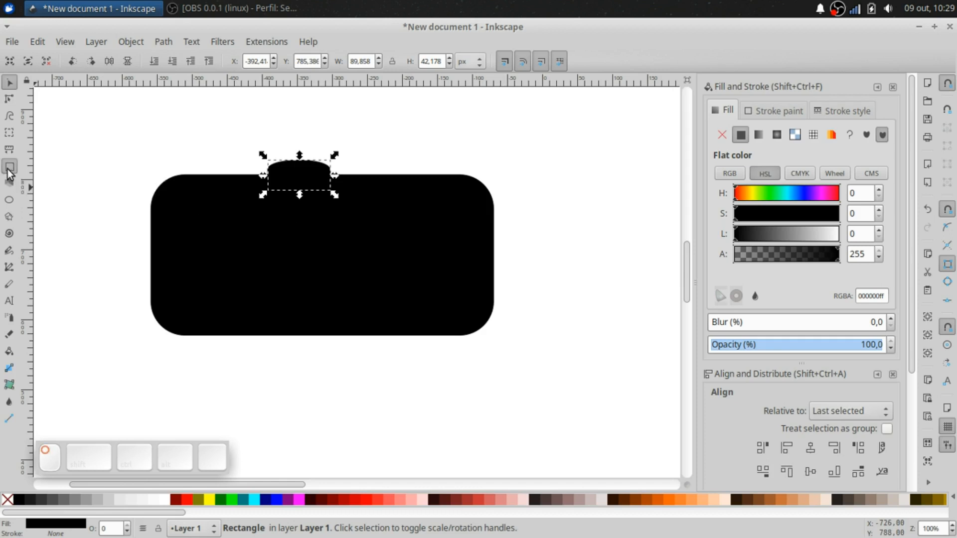
{"action": "left_click_drag", "start_coordinate": [368, 194], "coordinate": [435, 219]}
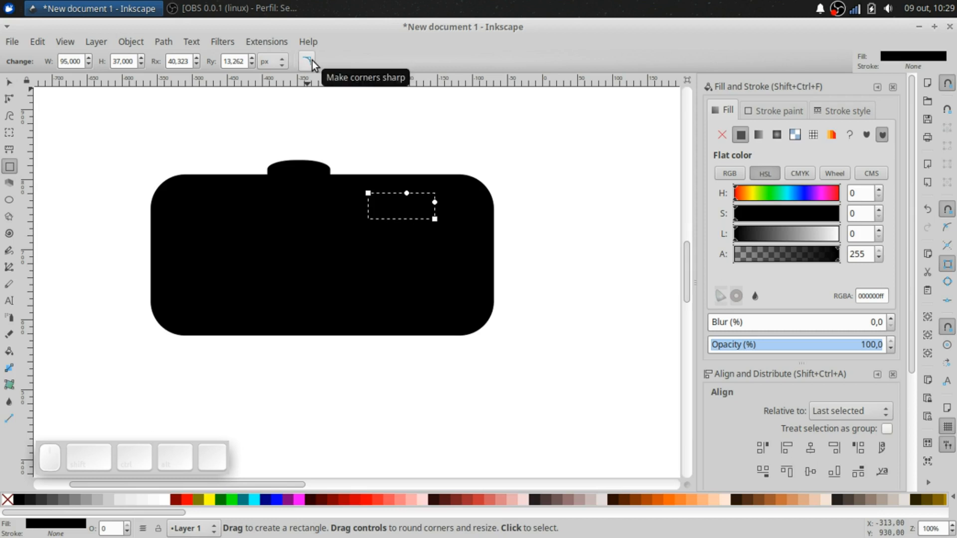
{"action": "left_click", "coordinate": [310, 60]}
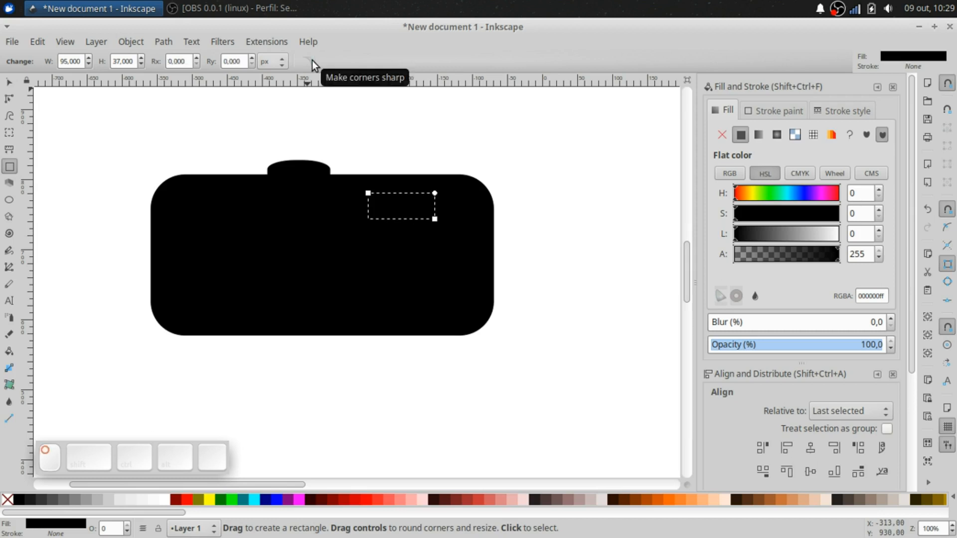
{"action": "left_click", "coordinate": [184, 501]}
- Fully round the red rectangle's ends into a pill shape and resize it to about 94 × 30 px
{"action": "scroll", "coordinate": [457, 199], "scroll_direction": "up", "scroll_amount": 3, "text": "ctrl"}
{"action": "left_click_drag", "start_coordinate": [399, 190], "coordinate": [402, 227]}
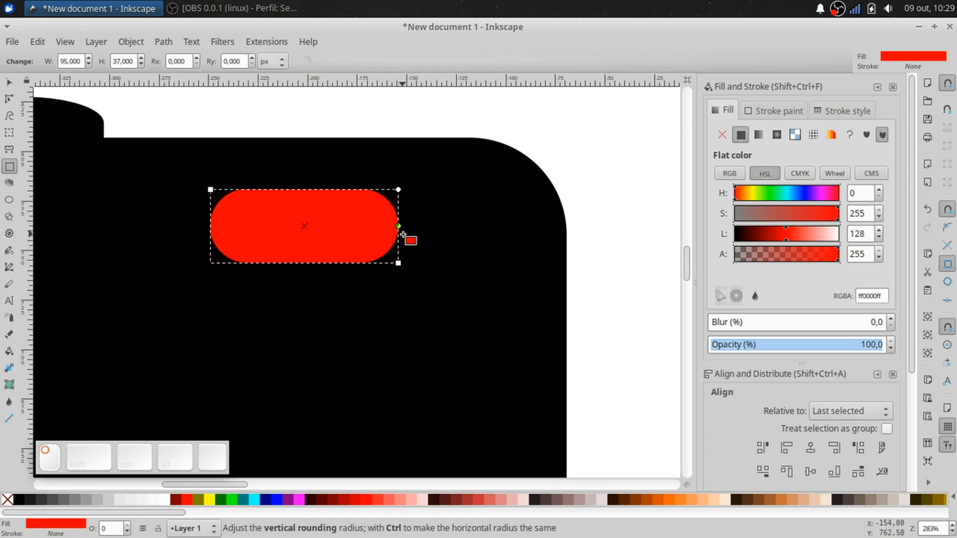
{"action": "left_click_drag", "start_coordinate": [404, 265], "coordinate": [395, 249]}
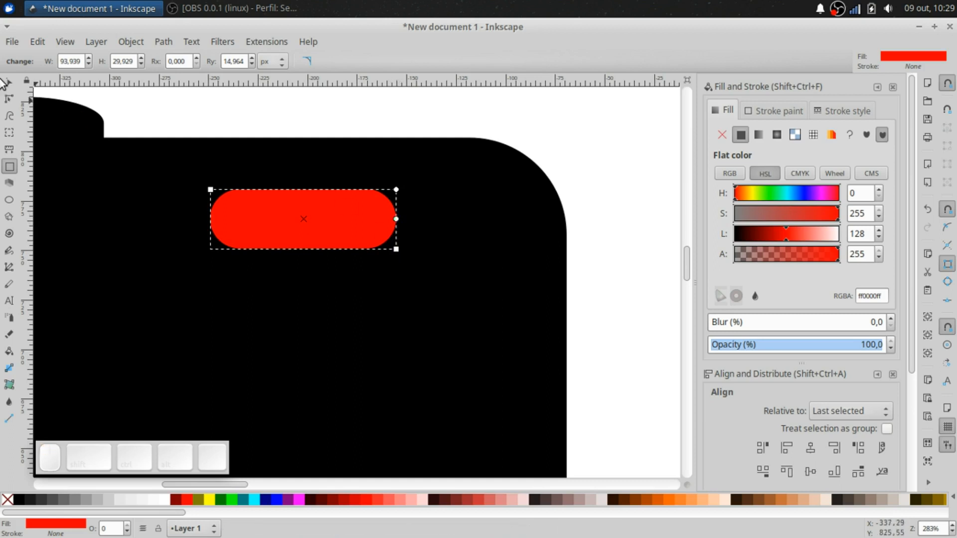
- Enlarge the red pill to about 119 × 35 px and position it near the camera body's upper right corner
{"action": "left_click", "coordinate": [5, 82]}
{"action": "left_click_drag", "start_coordinate": [312, 222], "coordinate": [381, 224]}
{"action": "left_click_drag", "start_coordinate": [269, 220], "coordinate": [222, 215]}
{"action": "left_click_drag", "start_coordinate": [337, 243], "coordinate": [348, 255]}
{"action": "key", "text": "r"}
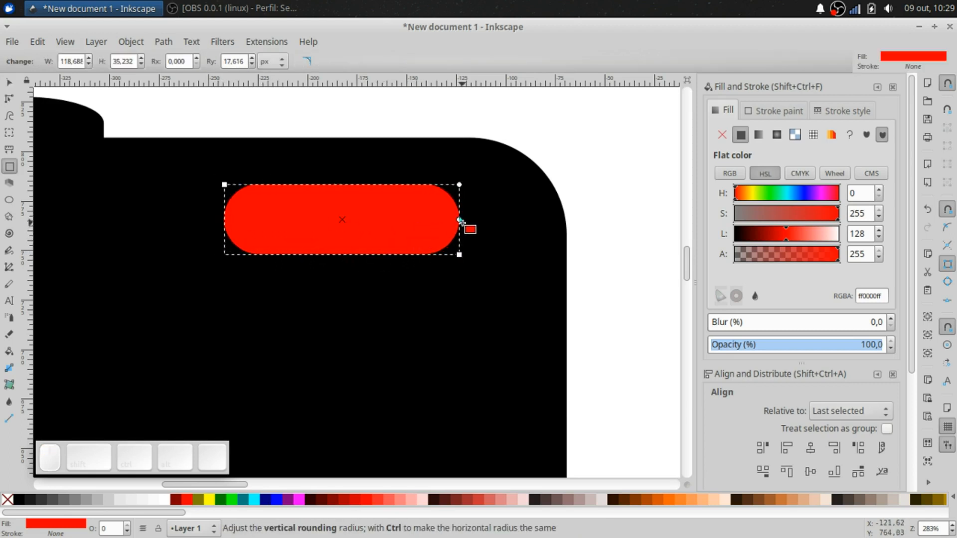
{"action": "left_click", "coordinate": [9, 81]}
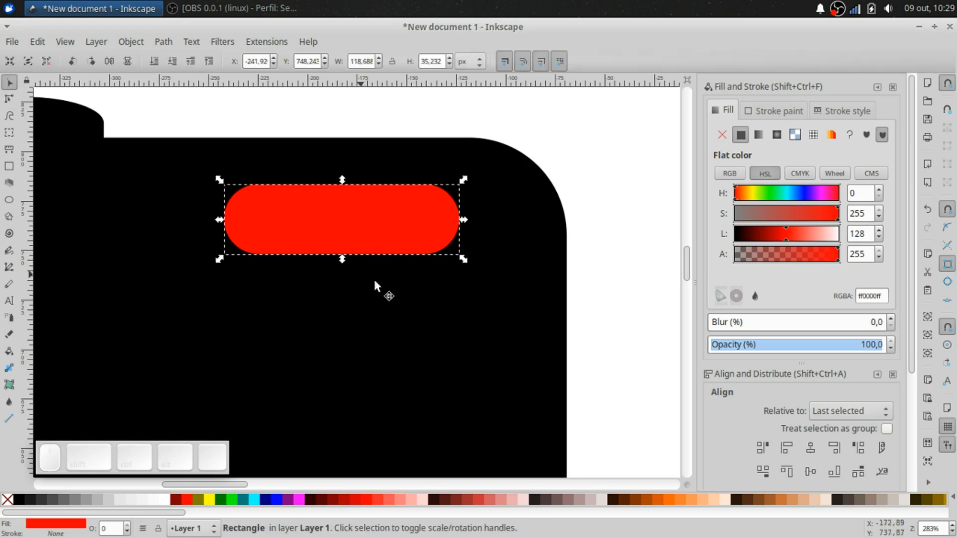
{"action": "scroll", "coordinate": [387, 286], "scroll_direction": "down", "scroll_amount": 3}
{"action": "left_click_drag", "start_coordinate": [384, 269], "coordinate": [391, 266]}
- Cut the red pill out of the camera body with the Difference path operation
{"action": "key", "text": "shift"}
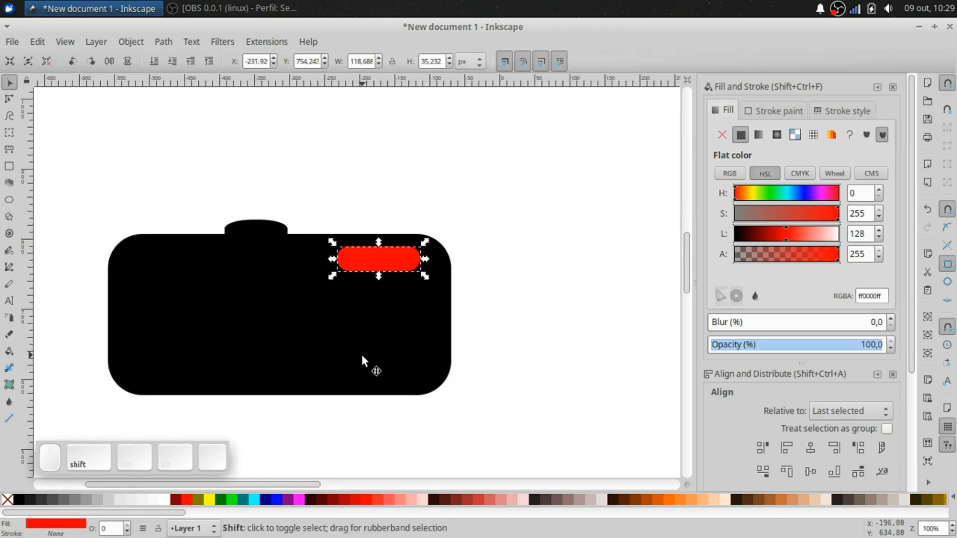
{"action": "left_click", "coordinate": [340, 340], "text": "shift"}
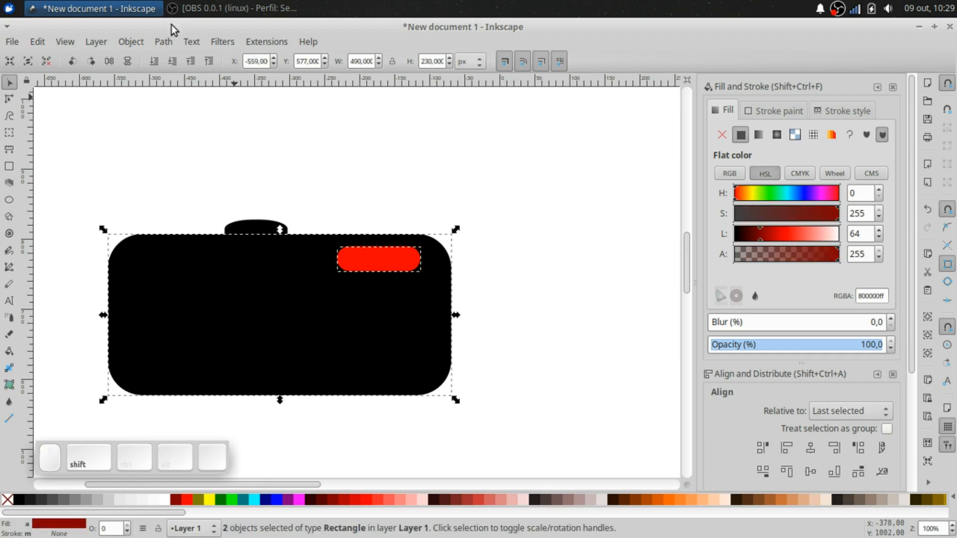
{"action": "left_click", "coordinate": [163, 44]}
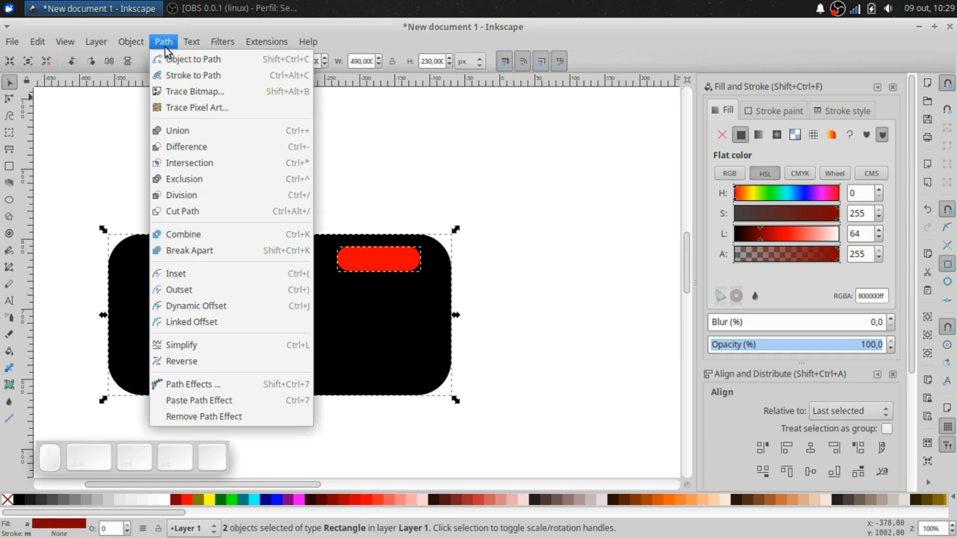
{"action": "left_click", "coordinate": [197, 146]}
{"action": "left_click", "coordinate": [547, 272]}
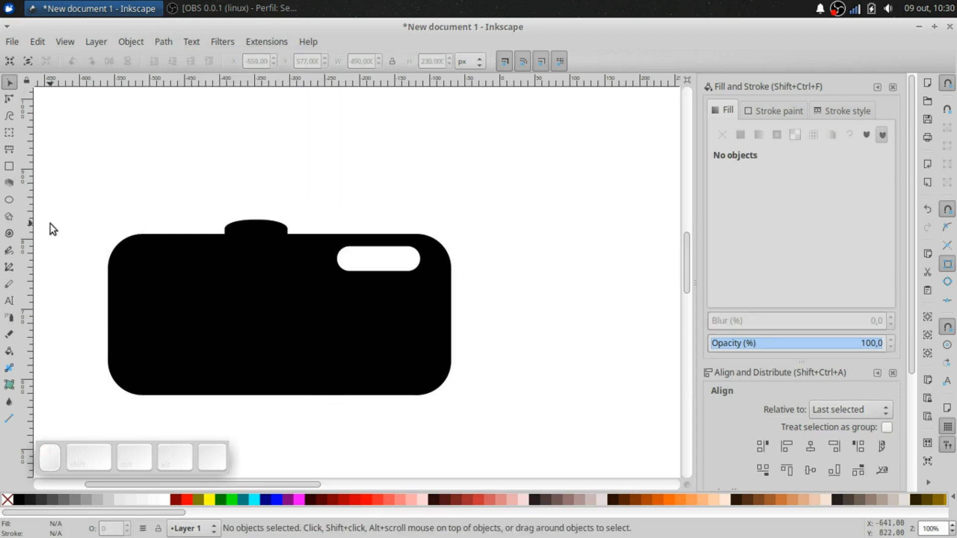
- Draw a red circle with a radius of about 77 px over the camera body's lower edge
{"action": "left_click", "coordinate": [10, 205]}
{"action": "left_click_drag", "start_coordinate": [262, 392], "coordinate": [306, 430]}
{"action": "left_click", "coordinate": [377, 61]}
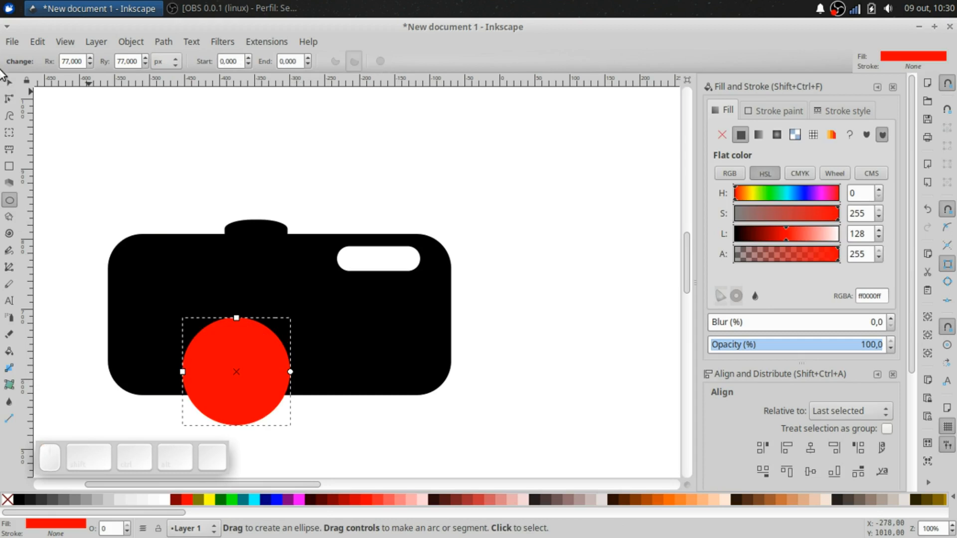
- Enlarge the red circle to about 237 px in diameter and position it over the left half of the camera body
{"action": "left_click", "coordinate": [10, 81]}
{"action": "left_click_drag", "start_coordinate": [237, 387], "coordinate": [289, 345]}
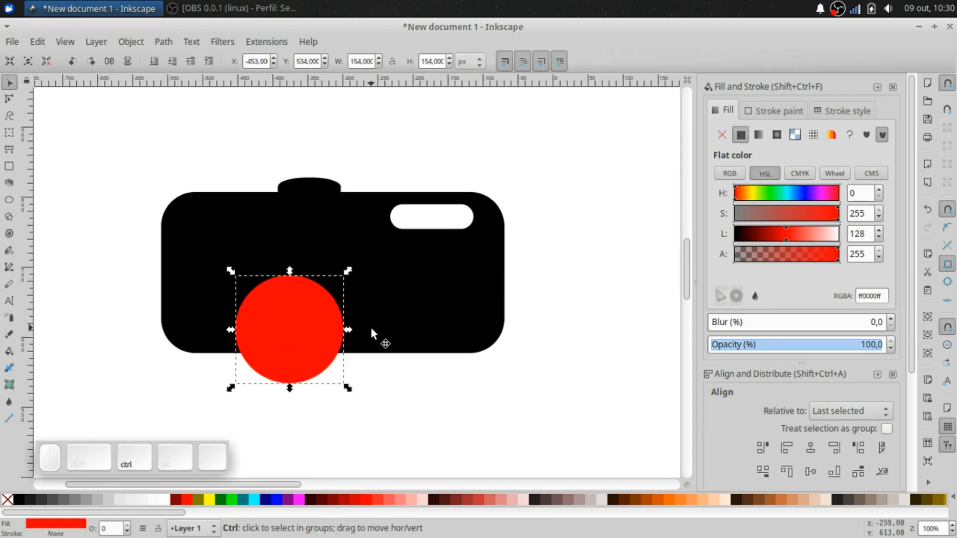
{"action": "left_click_drag", "start_coordinate": [348, 331], "coordinate": [321, 321]}
{"action": "left_click_drag", "start_coordinate": [290, 219], "coordinate": [289, 210]}
{"action": "left_click_drag", "start_coordinate": [313, 272], "coordinate": [316, 274]}
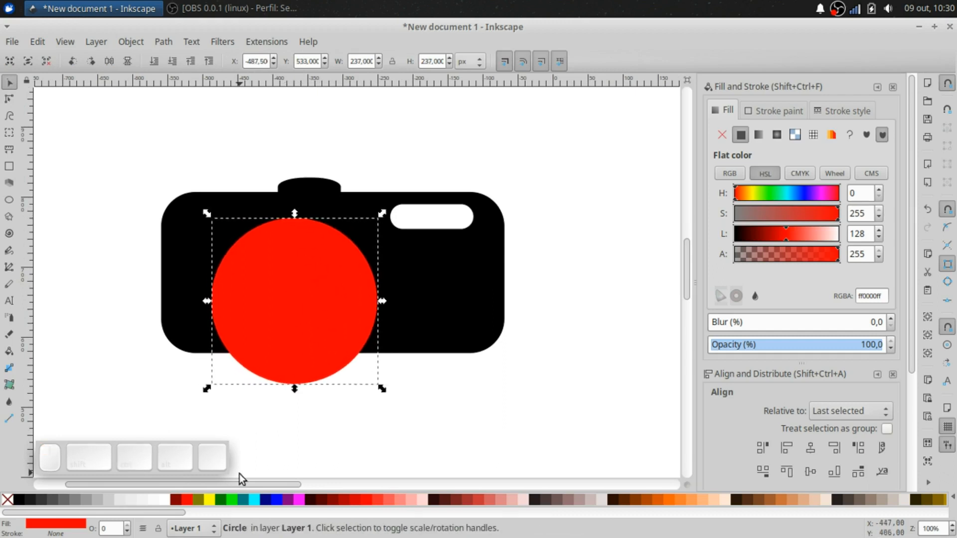
- Duplicate the red circle, shrink the copy concentrically to about 179 px in diameter and fill it with blue (#0000FF)
{"action": "right_click", "coordinate": [300, 247]}
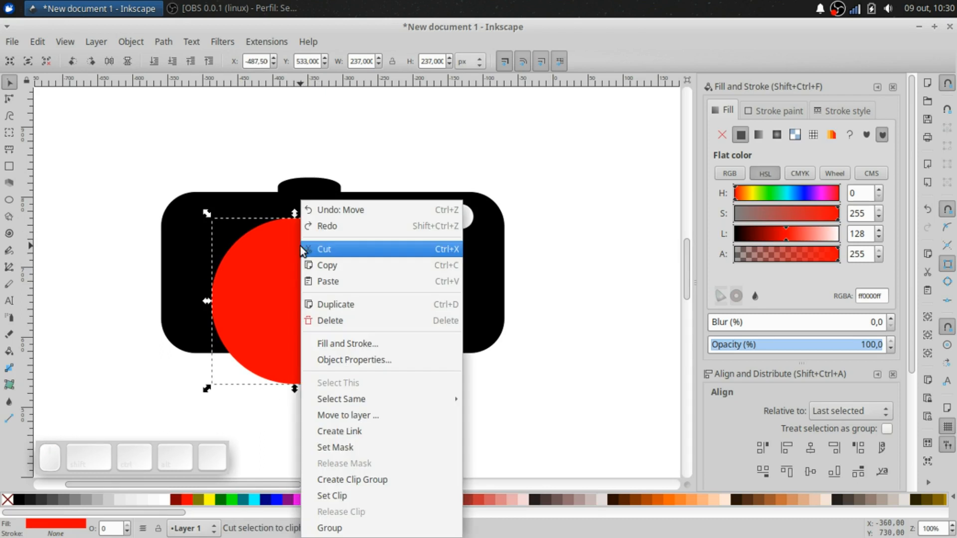
{"action": "left_click", "coordinate": [344, 306]}
{"action": "key", "text": "ctrl"}
{"action": "key", "text": "shift"}
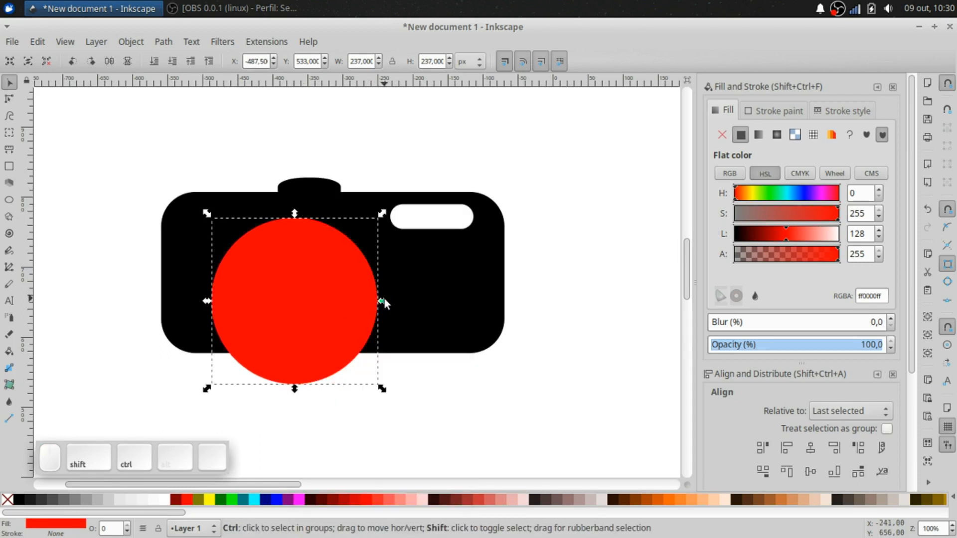
{"action": "left_click_drag", "start_coordinate": [384, 298], "coordinate": [372, 298]}
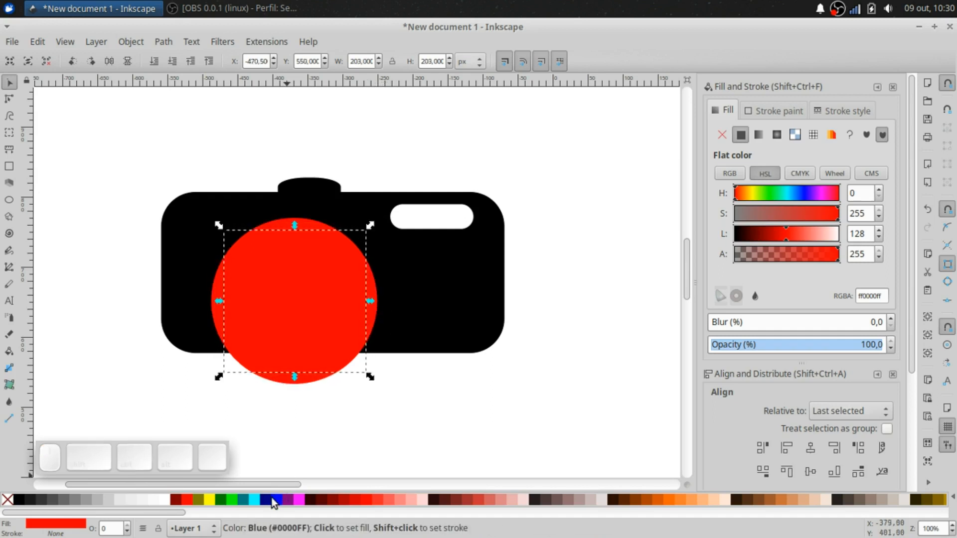
{"action": "left_click", "coordinate": [276, 500]}
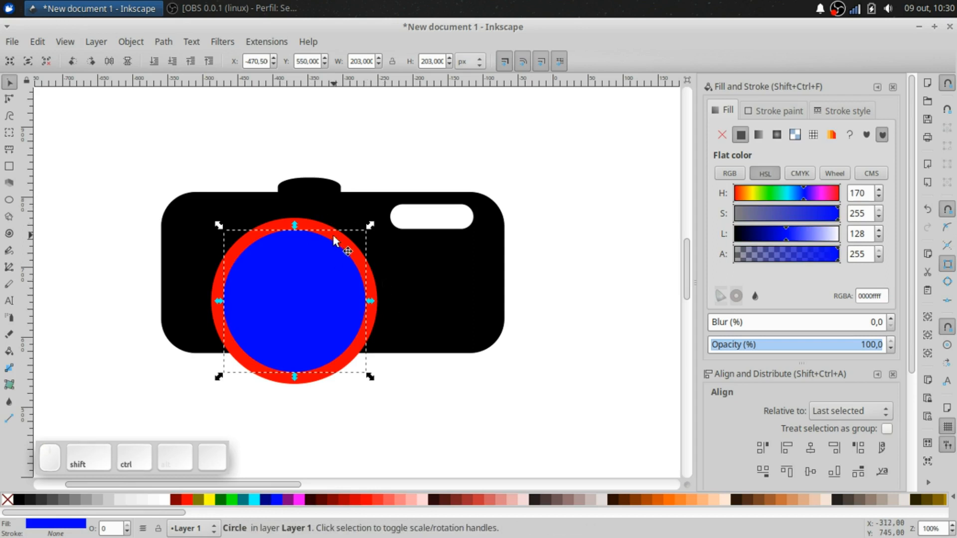
{"action": "left_click_drag", "start_coordinate": [369, 301], "coordinate": [361, 298]}
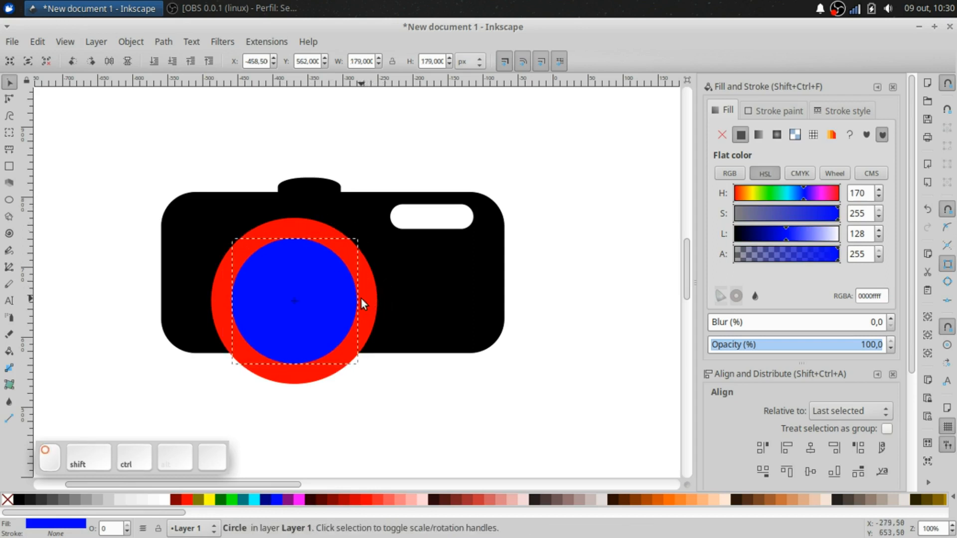
- Move the red and blue circles up together by about 17 px
{"action": "left_click", "coordinate": [320, 227], "text": "shift"}
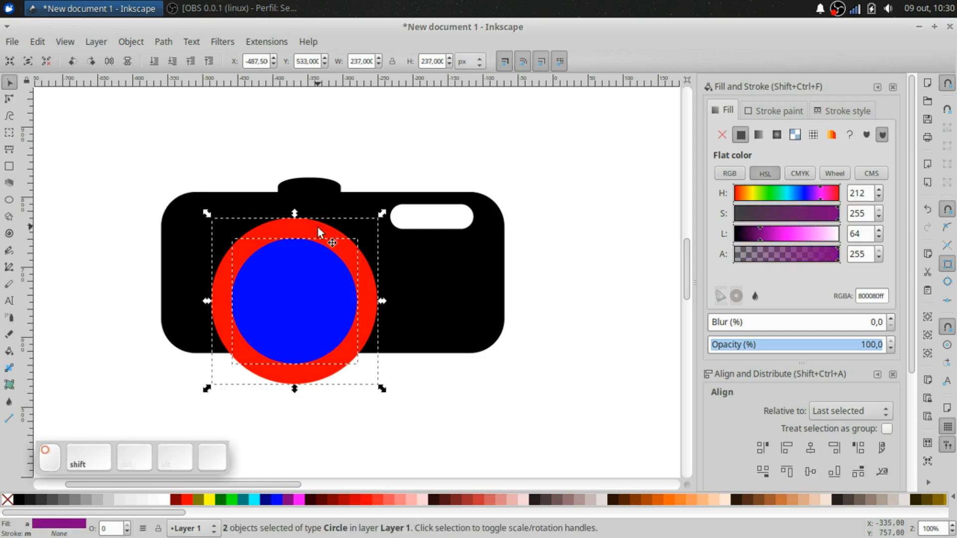
{"action": "left_click_drag", "start_coordinate": [338, 245], "coordinate": [335, 225]}
{"action": "left_click", "coordinate": [468, 374]}
- Shrink the red circle around its centre to about 229 px in diameter
{"action": "left_click", "coordinate": [369, 275]}
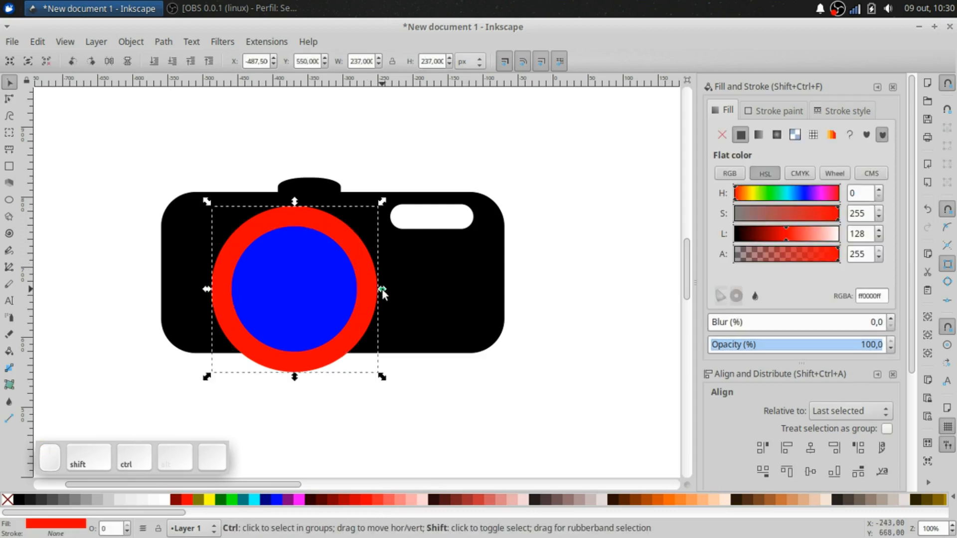
{"action": "left_click_drag", "start_coordinate": [382, 289], "coordinate": [380, 294]}
{"action": "left_click", "coordinate": [380, 295], "text": "ctrl+shift"}
{"action": "left_click", "coordinate": [373, 288], "text": "ctrl+shift"}
{"action": "left_click_drag", "start_coordinate": [379, 291], "coordinate": [375, 288]}
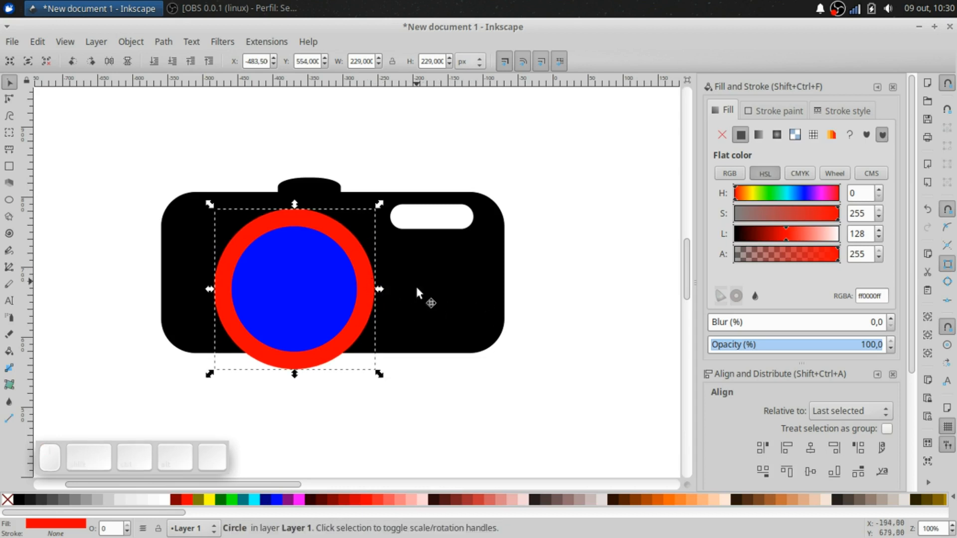
- Cut the red circle out of the camera body with the Difference path operation
{"action": "left_click", "coordinate": [424, 313], "text": "shift"}
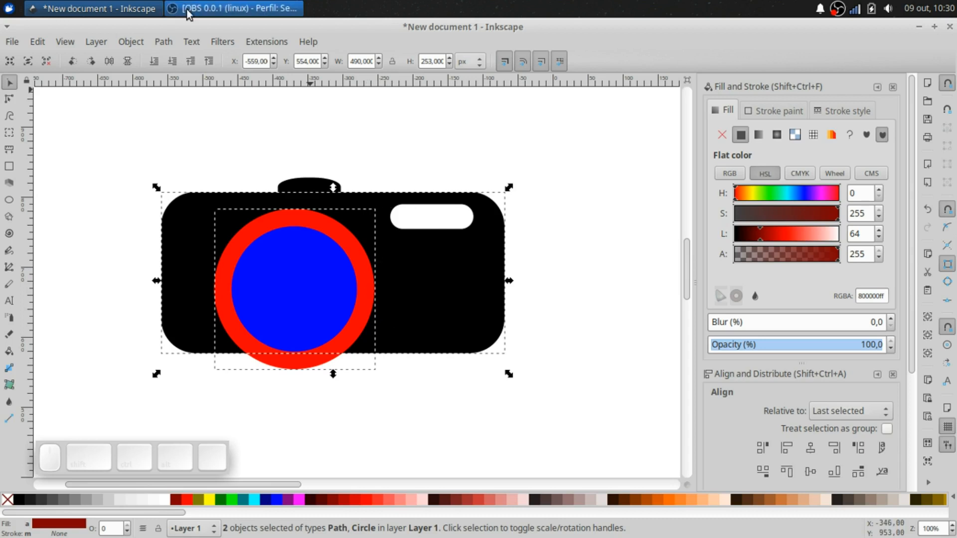
{"action": "left_click", "coordinate": [165, 41]}
{"action": "left_click", "coordinate": [190, 145]}
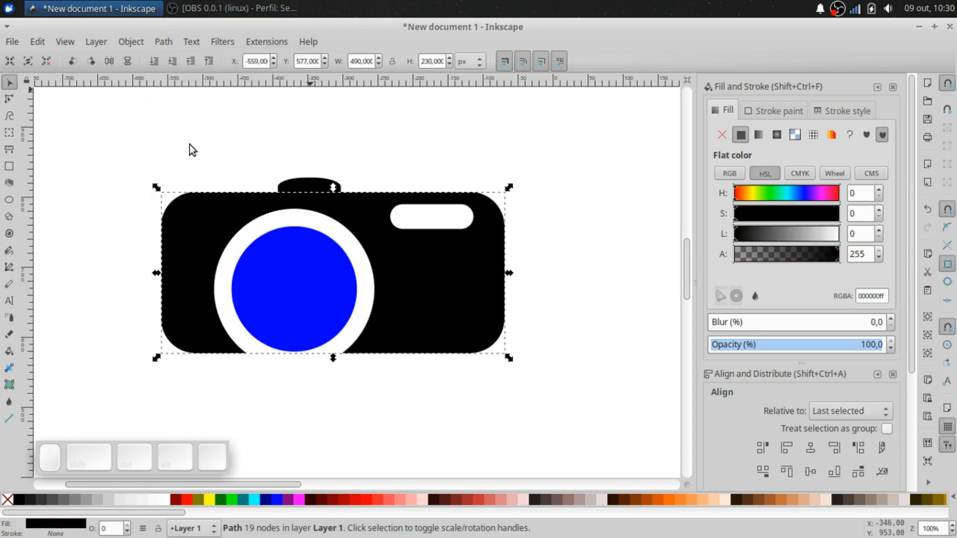
- Fill the blue lens circle with black
{"action": "left_click", "coordinate": [329, 296]}
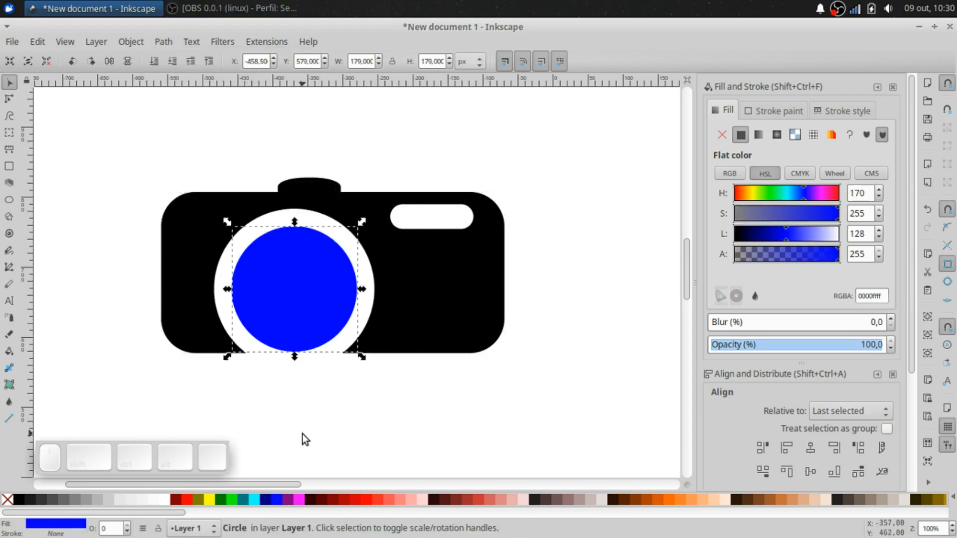
{"action": "left_click", "coordinate": [16, 499]}
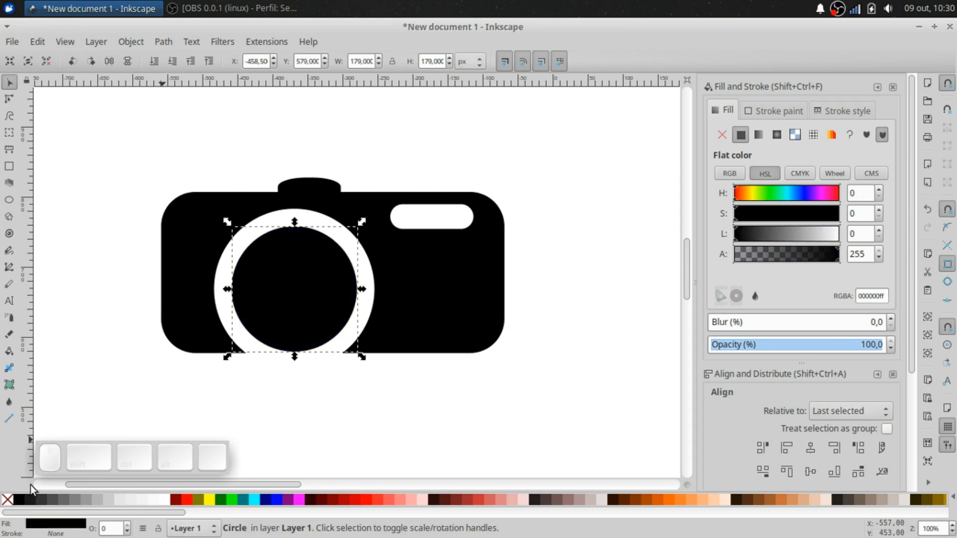
{"action": "left_click", "coordinate": [361, 432]}
- Duplicate the black lens circle, remove the copy's fill and give it a flat red (#FF0000) stroke
{"action": "left_click", "coordinate": [320, 268]}
{"action": "key", "text": "ctrl"}
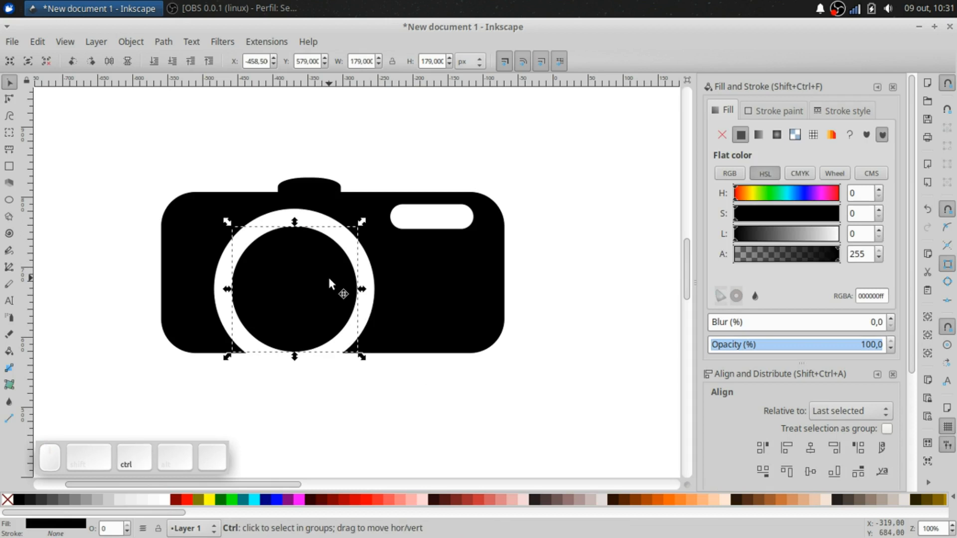
{"action": "key", "text": "ctrl+d"}
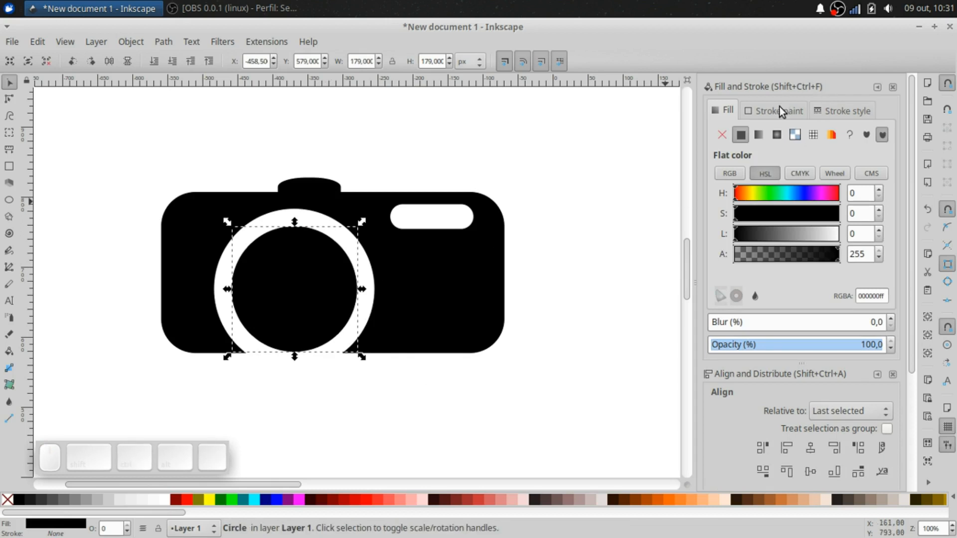
{"action": "left_click", "coordinate": [723, 134]}
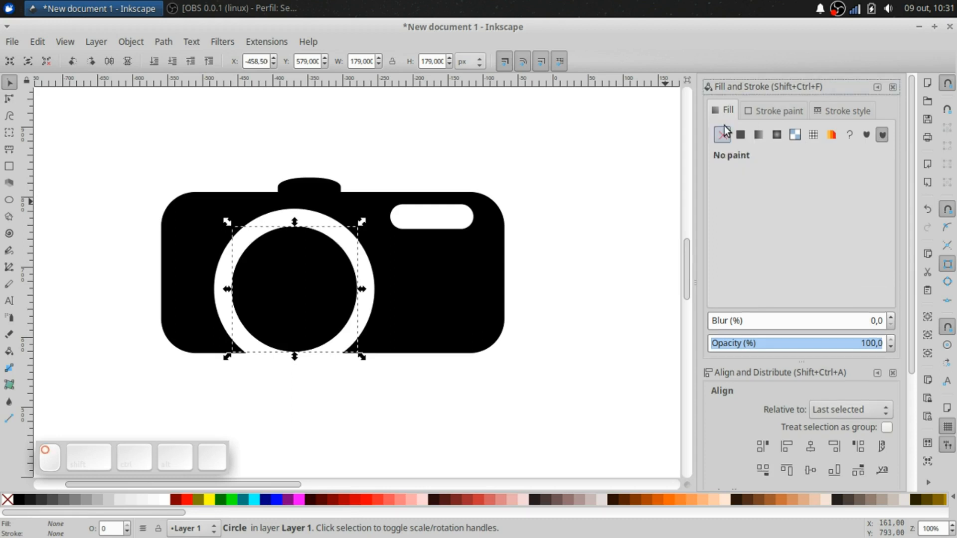
{"action": "left_click", "coordinate": [755, 112]}
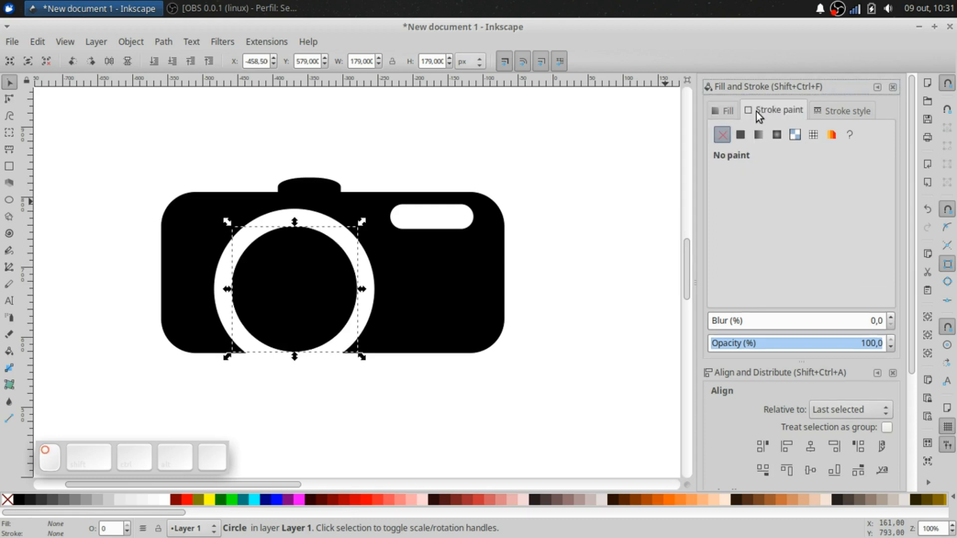
{"action": "left_click", "coordinate": [741, 134]}
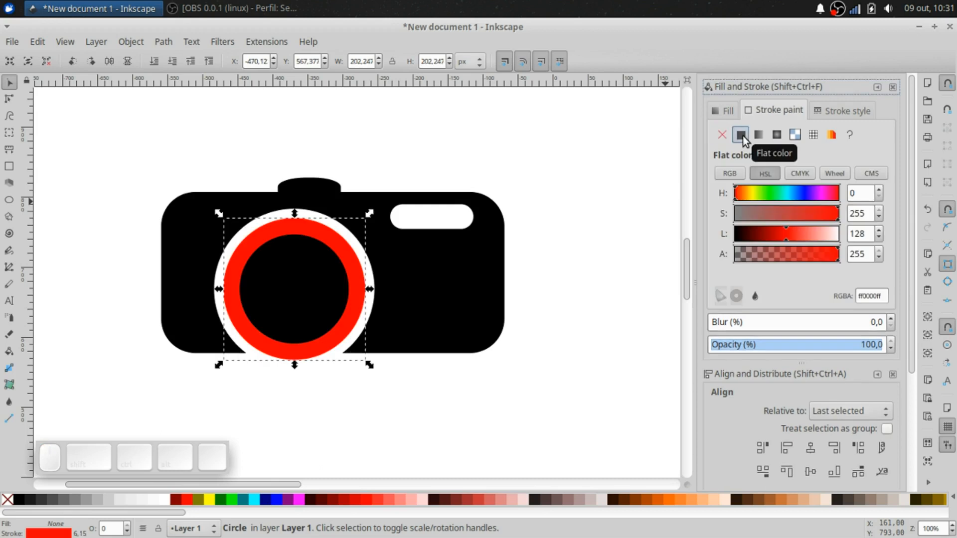
- Try a black stroke and a red fill on the duplicated circle, and return it to an unfilled red stroke
{"action": "left_click", "coordinate": [20, 501], "text": "shift"}
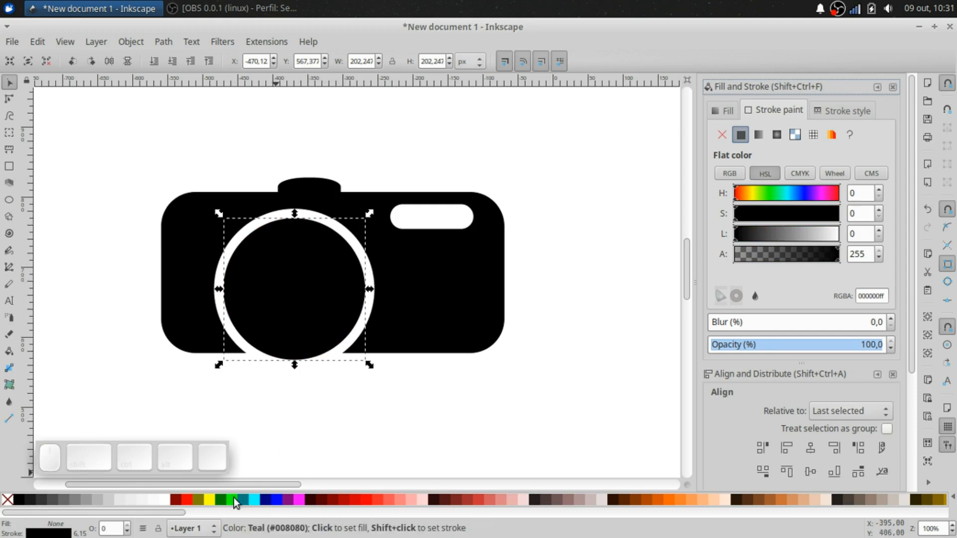
{"action": "left_click", "coordinate": [186, 497]}
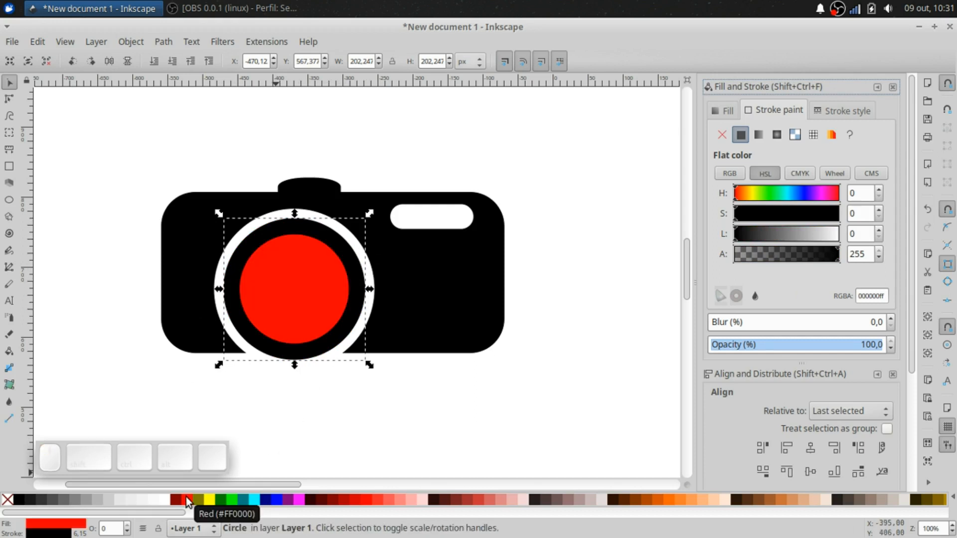
{"action": "key", "text": "ctrl+z"}
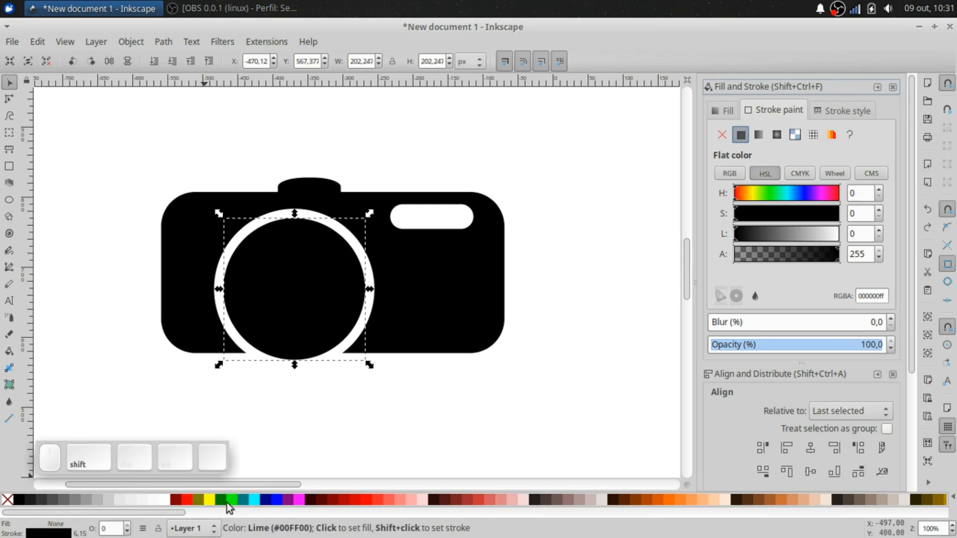
{"action": "left_click", "coordinate": [190, 500], "text": "shift"}
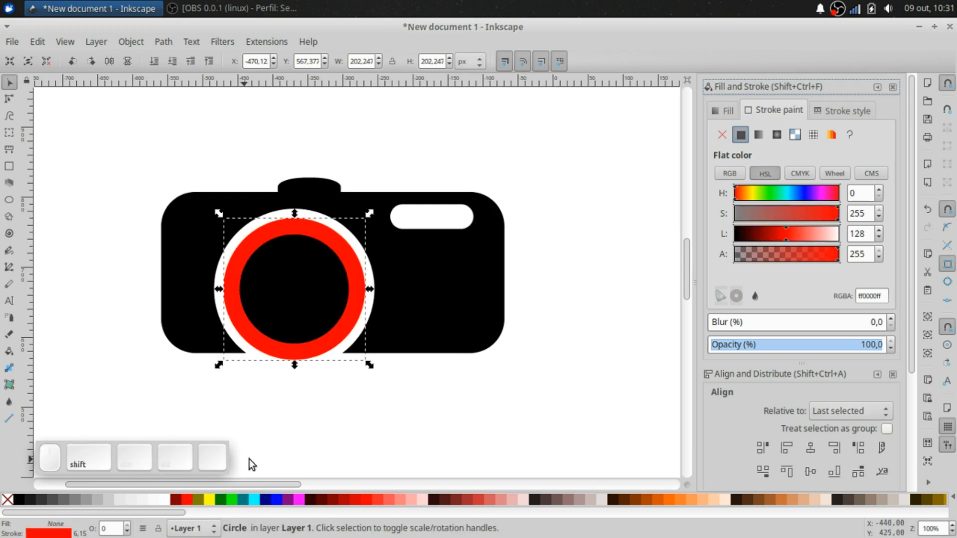
- Set the red ring's stroke width to 14 px
{"action": "left_click", "coordinate": [840, 110]}
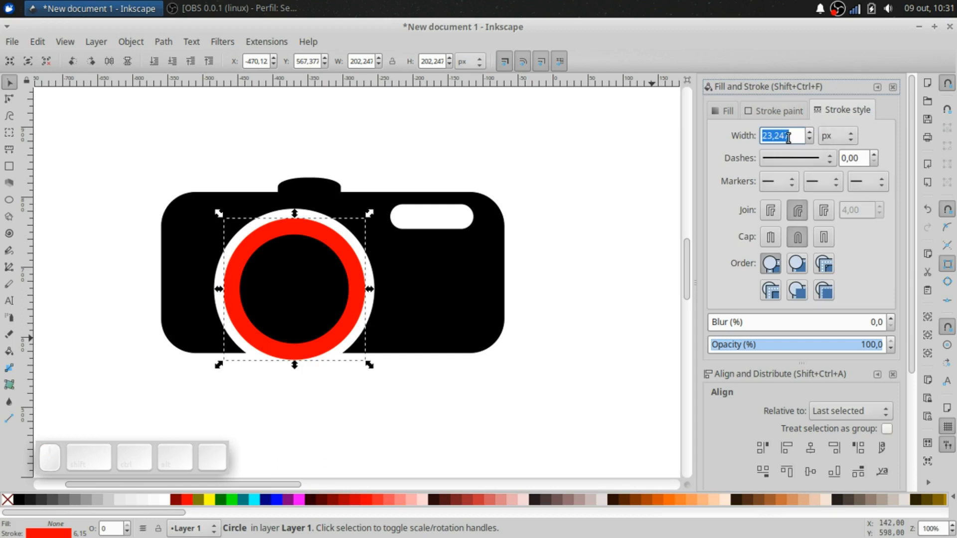
{"action": "type", "text": "1"}
{"action": "type", "text": "0"}
{"action": "key", "text": "Return"}
{"action": "left_click", "coordinate": [782, 136]}
{"action": "type", "text": "1"}
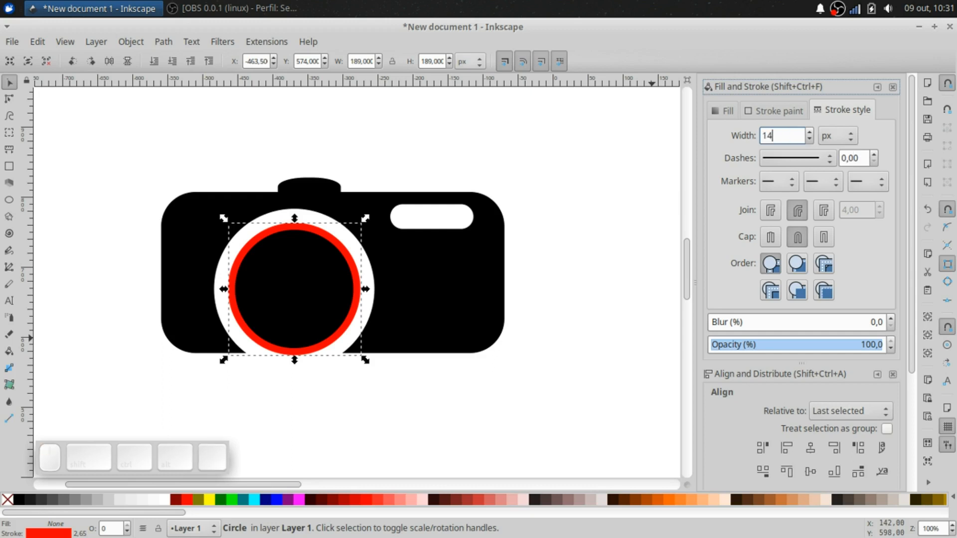
{"action": "type", "text": "4"}
{"action": "key", "text": "Return"}
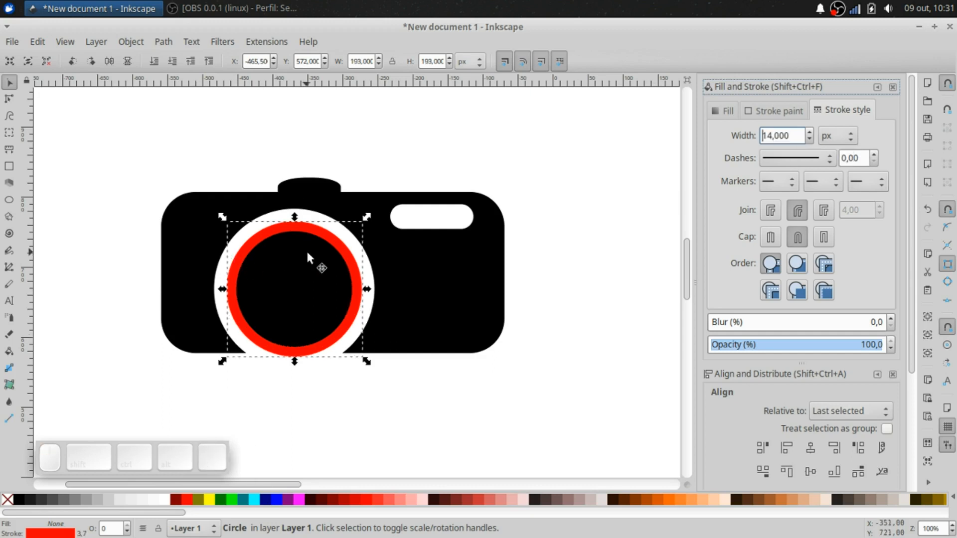
- Reduce the red ring to an open arc from about 278° to 329° and move it slightly inside the black lens circle
{"action": "left_click", "coordinate": [11, 203]}
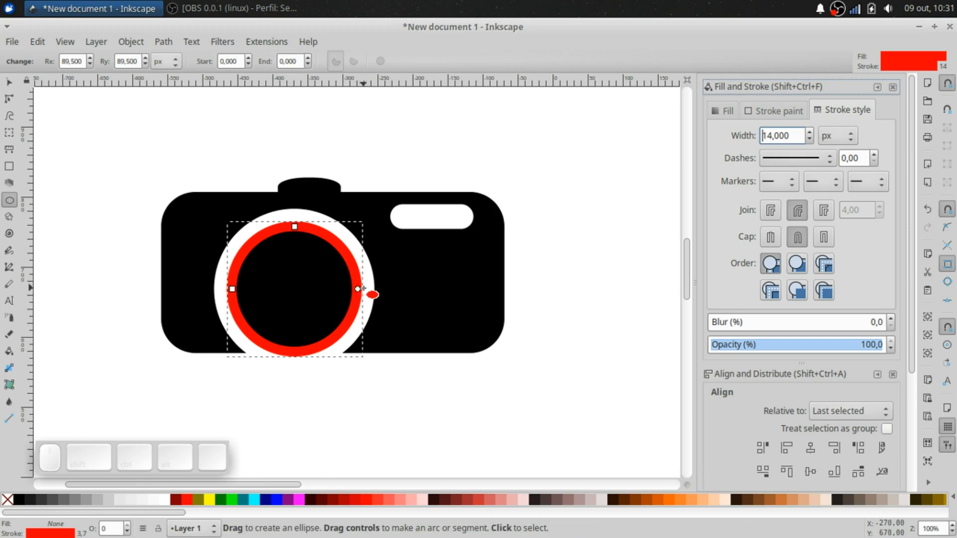
{"action": "left_click_drag", "start_coordinate": [358, 289], "coordinate": [291, 257]}
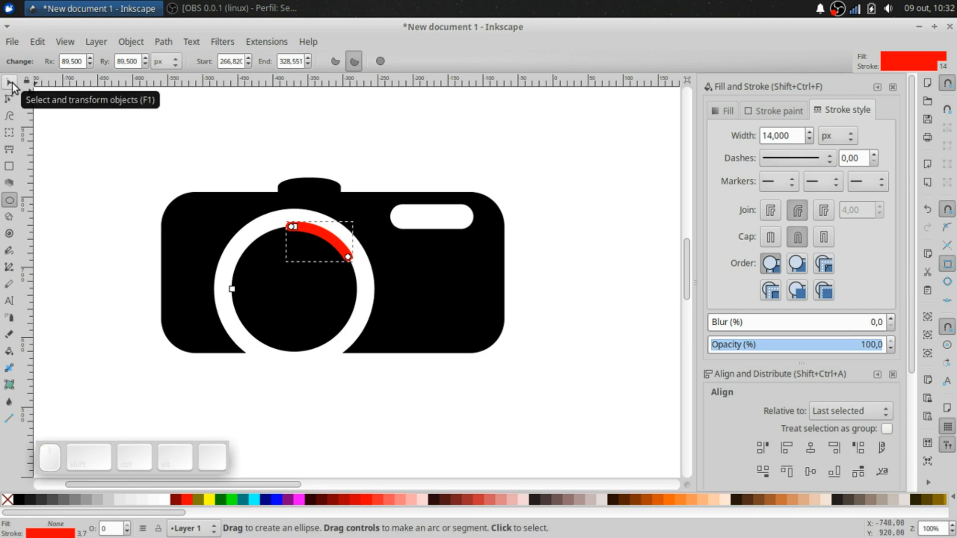
{"action": "left_click", "coordinate": [12, 83]}
{"action": "left_click_drag", "start_coordinate": [346, 244], "coordinate": [295, 238]}
{"action": "double_click", "coordinate": [286, 237]}
- Set the red arc's stroke width to 20 px with a round join and a round cap
{"action": "triple_click", "coordinate": [789, 132]}
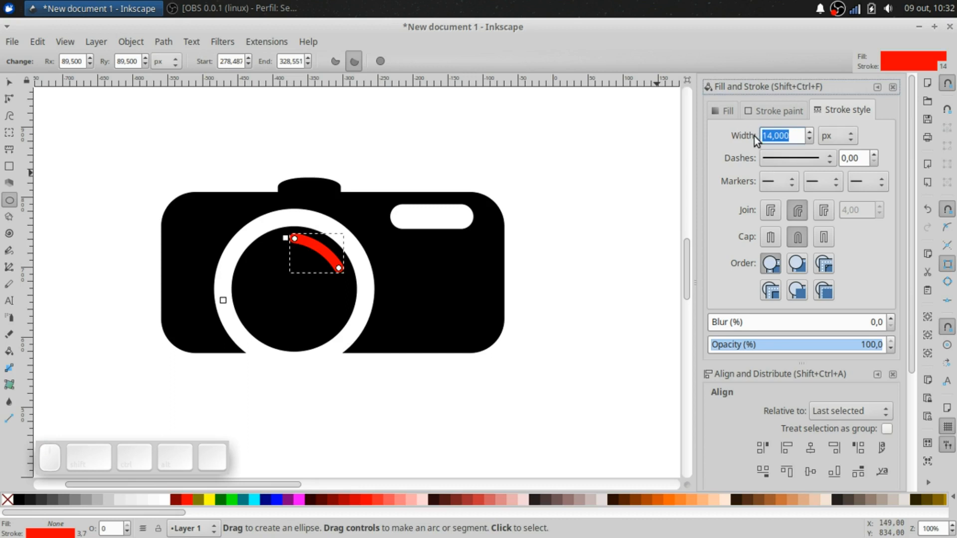
{"action": "type", "text": "20"}
{"action": "key", "text": "Return"}
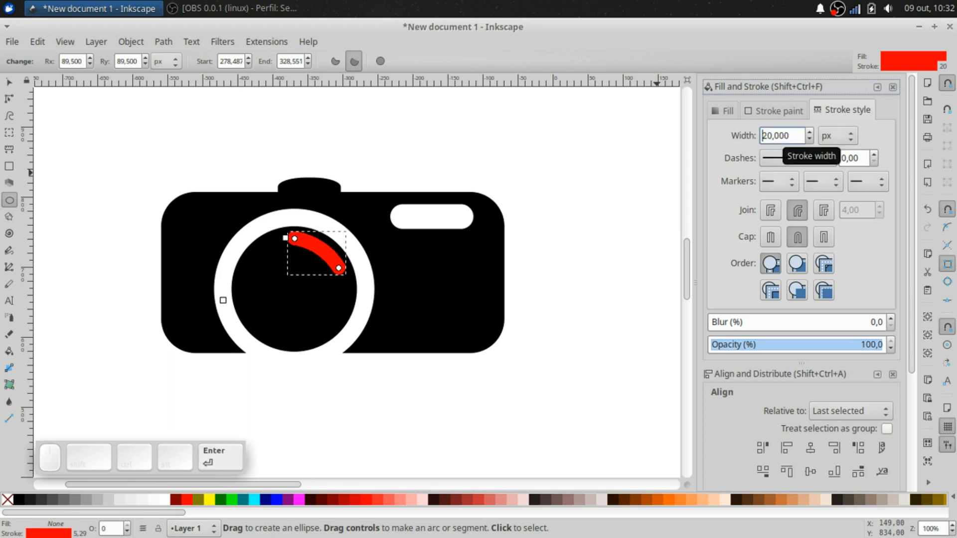
{"action": "left_click", "coordinate": [795, 213]}
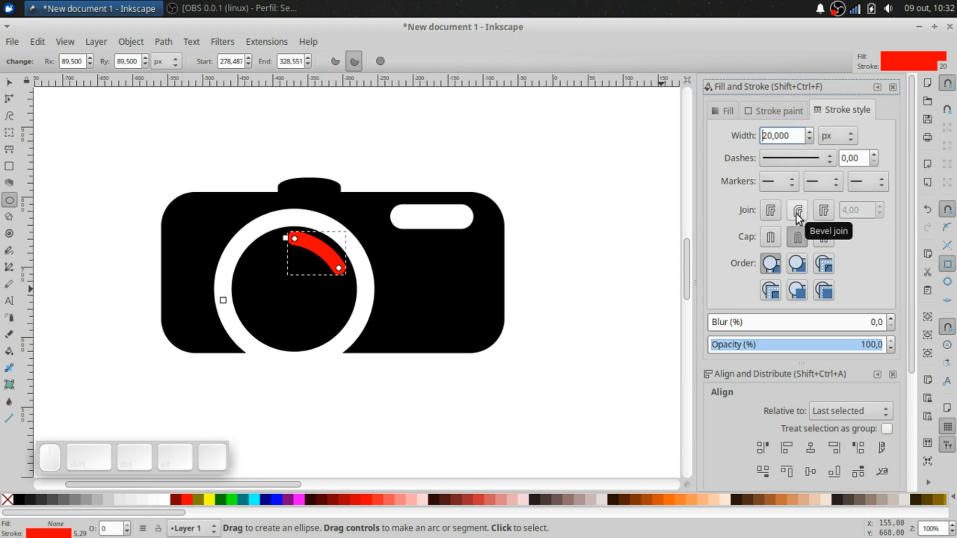
{"action": "left_click", "coordinate": [772, 208]}
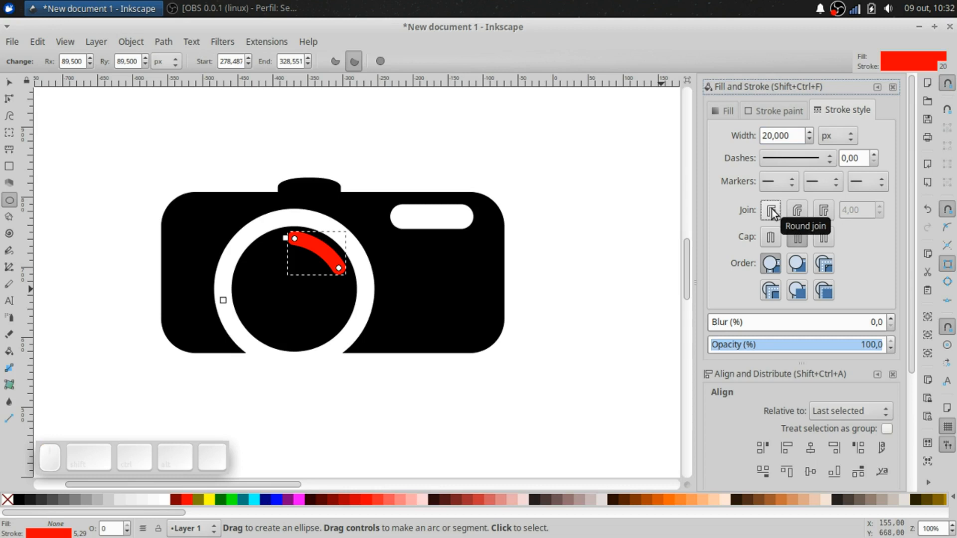
{"action": "left_click", "coordinate": [798, 238]}
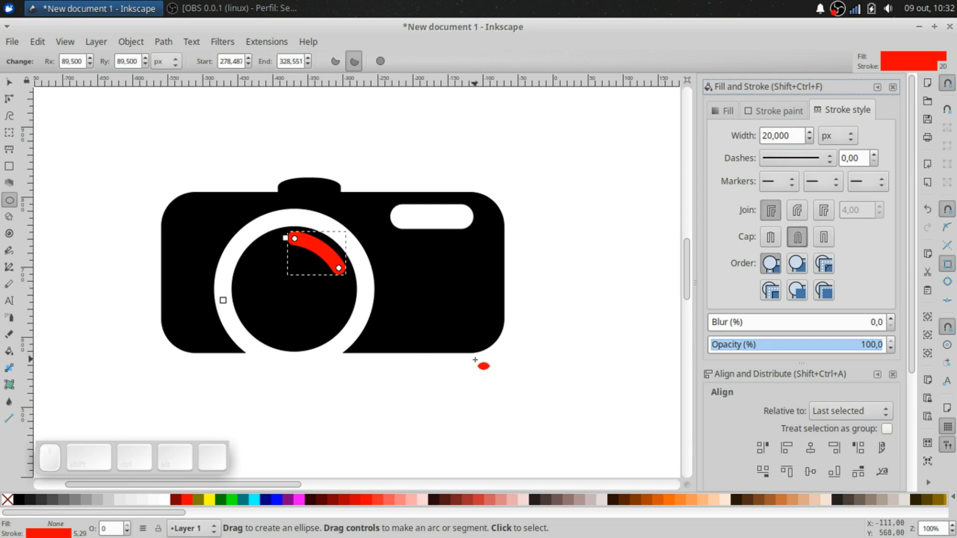
- Nudge the red arc slightly to the right within the lens circle
{"action": "scroll", "coordinate": [347, 258], "scroll_direction": "up", "scroll_amount": 2}
{"action": "left_click", "coordinate": [380, 316]}
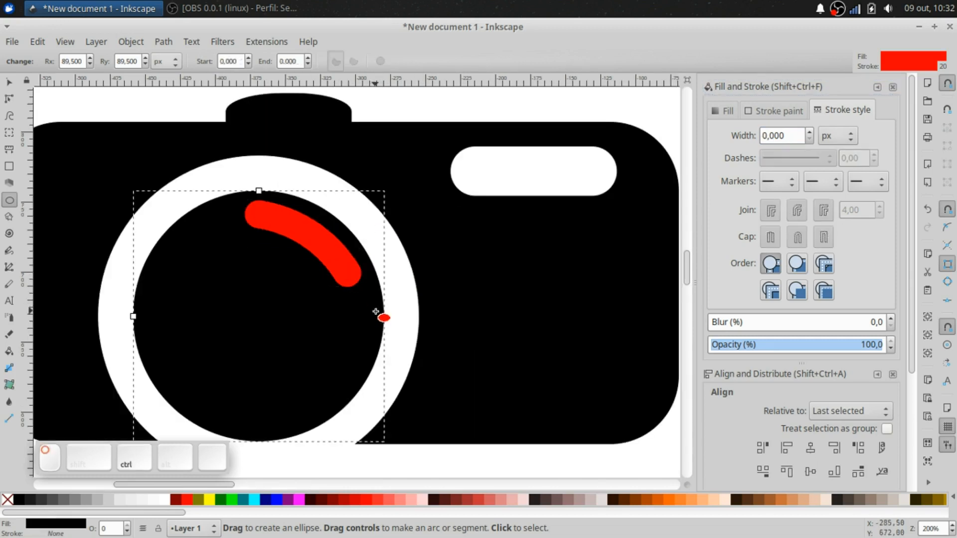
{"action": "left_click", "coordinate": [318, 244]}
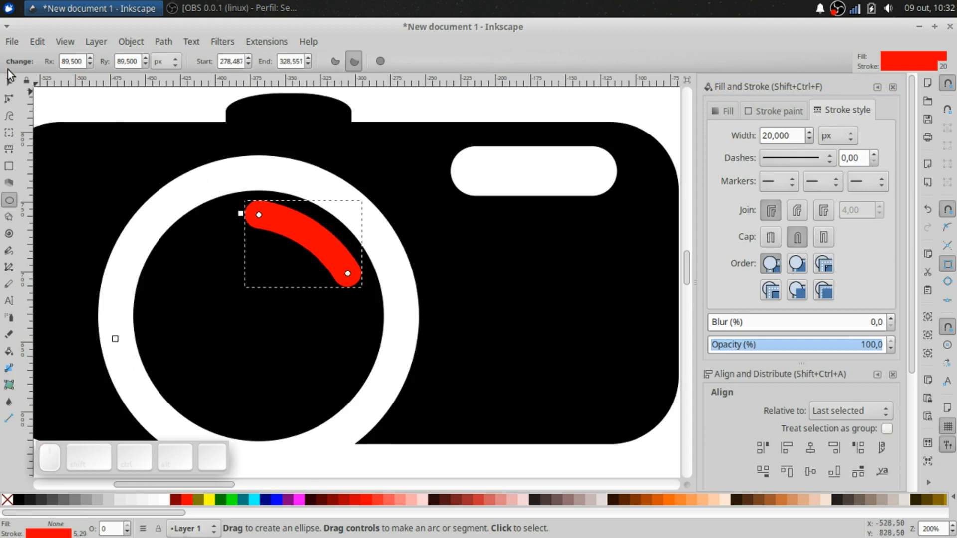
{"action": "left_click", "coordinate": [9, 82]}
{"action": "left_click_drag", "start_coordinate": [324, 251], "coordinate": [330, 249]}
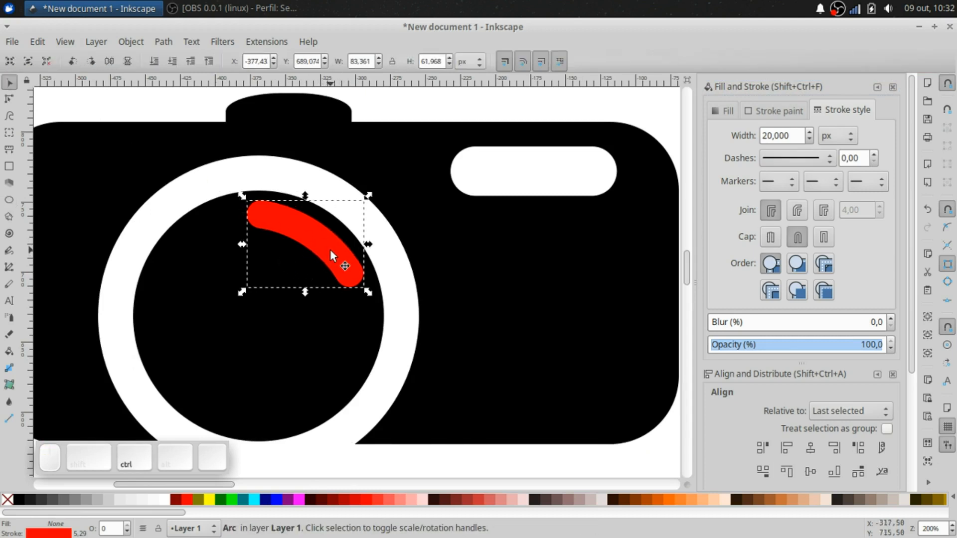
- Convert the red arc's stroke to a path
{"action": "left_click", "coordinate": [163, 43]}
{"action": "left_click", "coordinate": [396, 270]}
{"action": "left_click", "coordinate": [164, 40]}
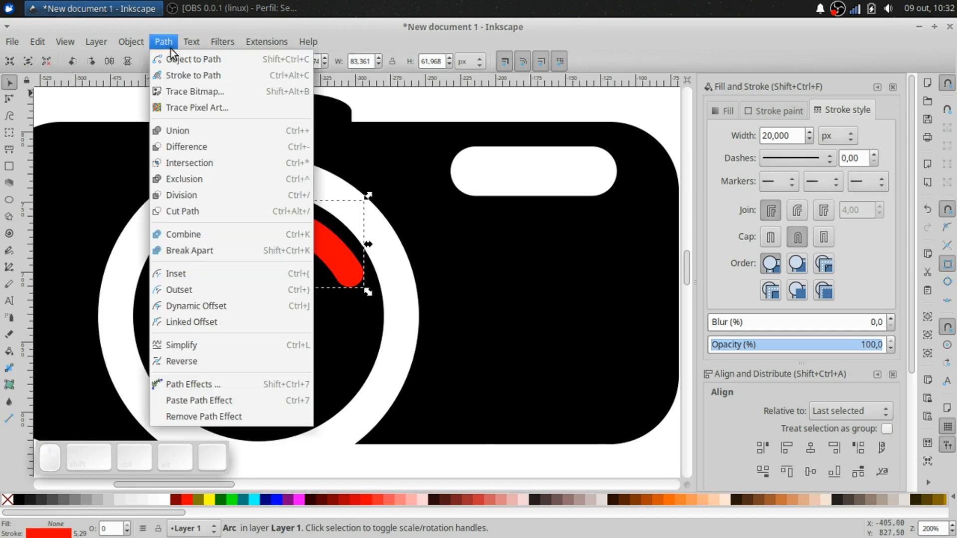
{"action": "left_click", "coordinate": [179, 74]}
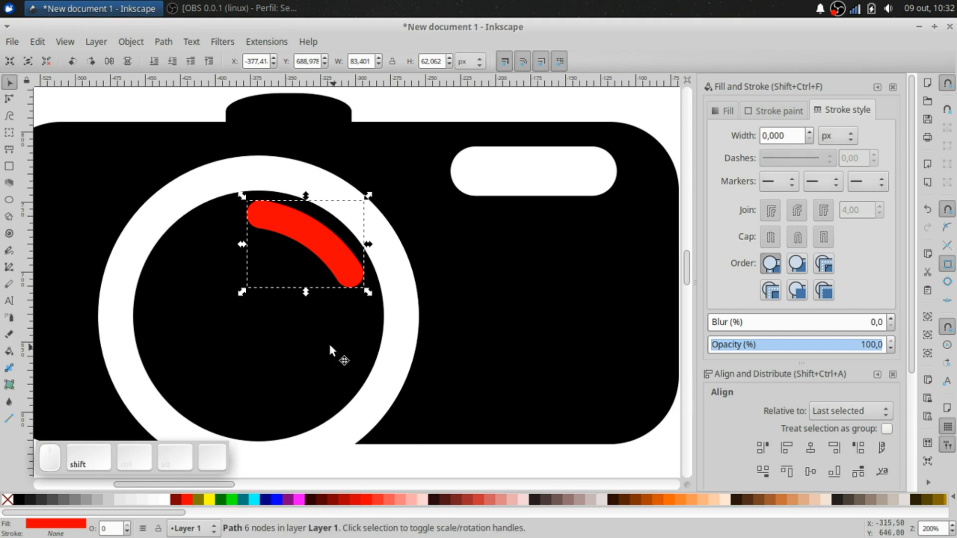
- Cut the red arc out of the black lens circle with the Difference path operation
{"action": "left_click", "coordinate": [317, 357], "text": "shift"}
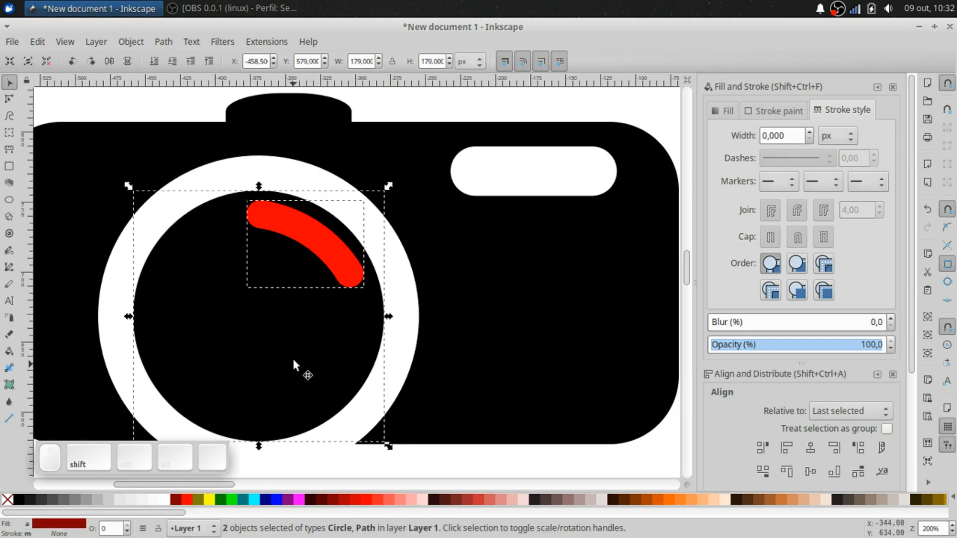
{"action": "left_click", "coordinate": [163, 41]}
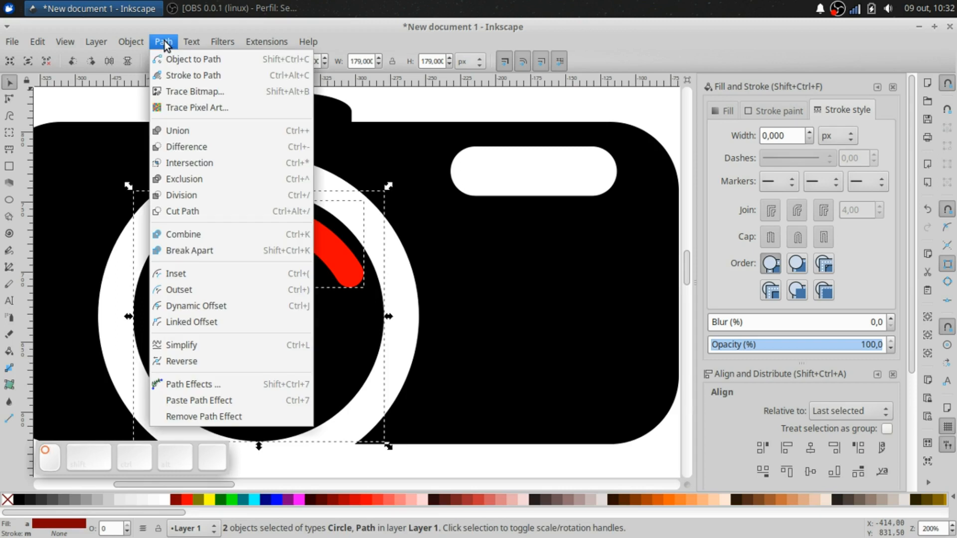
{"action": "left_click", "coordinate": [188, 144]}
{"action": "left_click", "coordinate": [388, 241]}
{"action": "scroll", "coordinate": [388, 241], "scroll_direction": "down", "scroll_amount": 3}
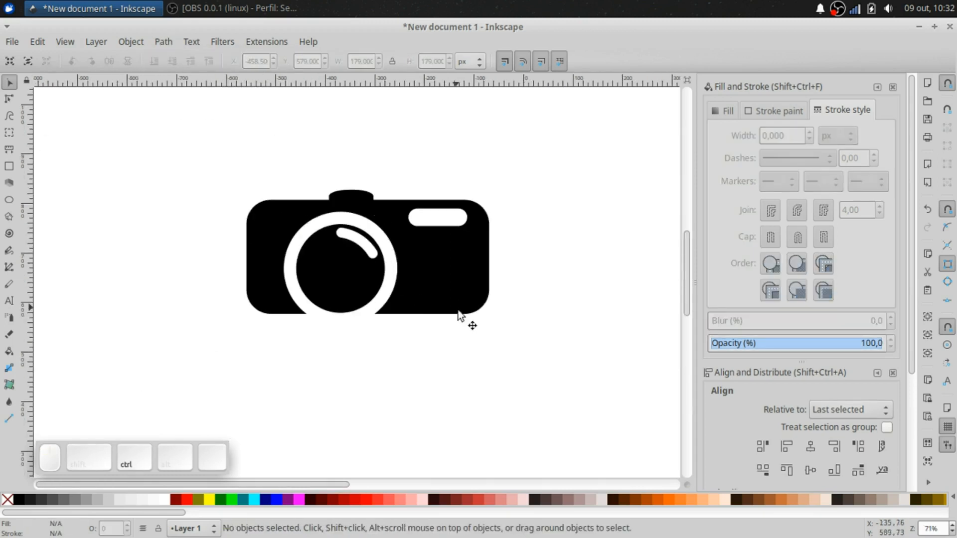
{"action": "left_click_drag", "start_coordinate": [450, 270], "coordinate": [462, 305]}
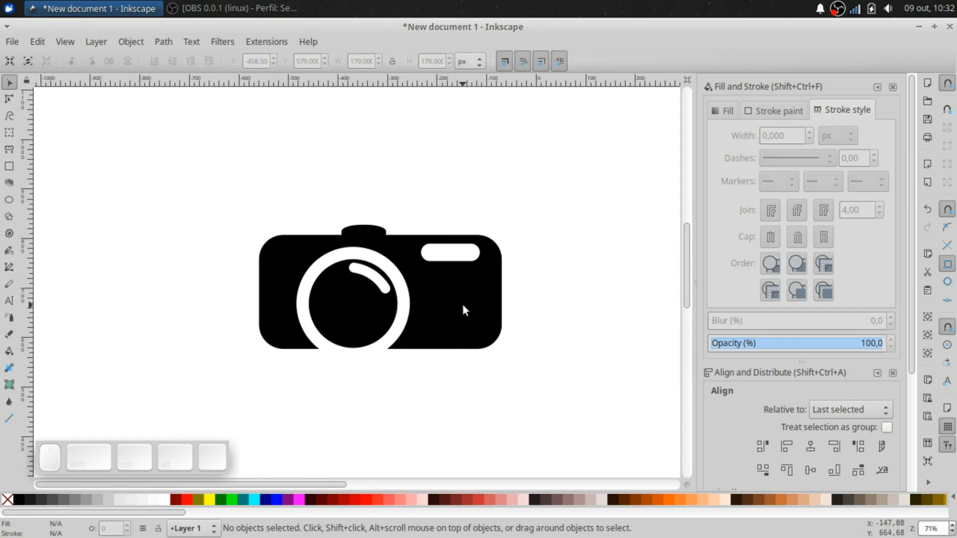